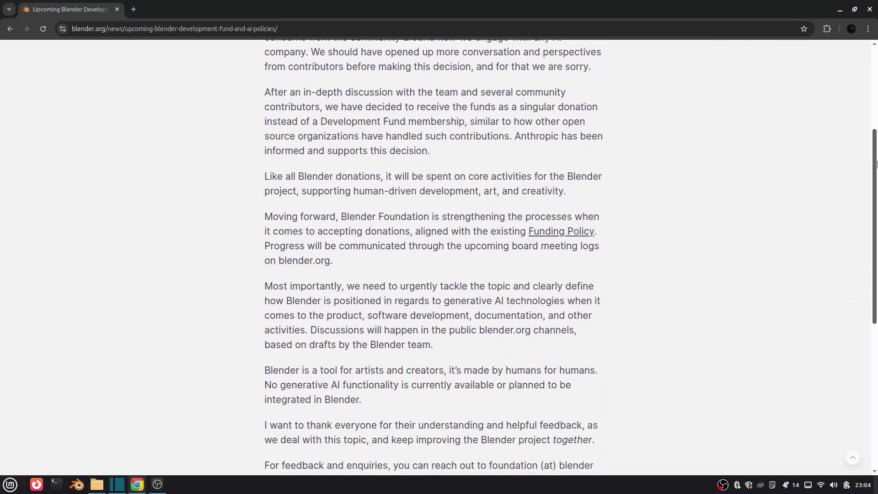
- Open the MCP Server project page from the Blender Lab overview and review its installation requirements
{"action": "mouse_move", "coordinate": [875, 164]}
{"action": "left_mouse_down"}
{"action": "mouse_move", "coordinate": [875, 243]}
{"action": "mouse_move", "coordinate": [861, 157]}
{"action": "left_mouse_up"}
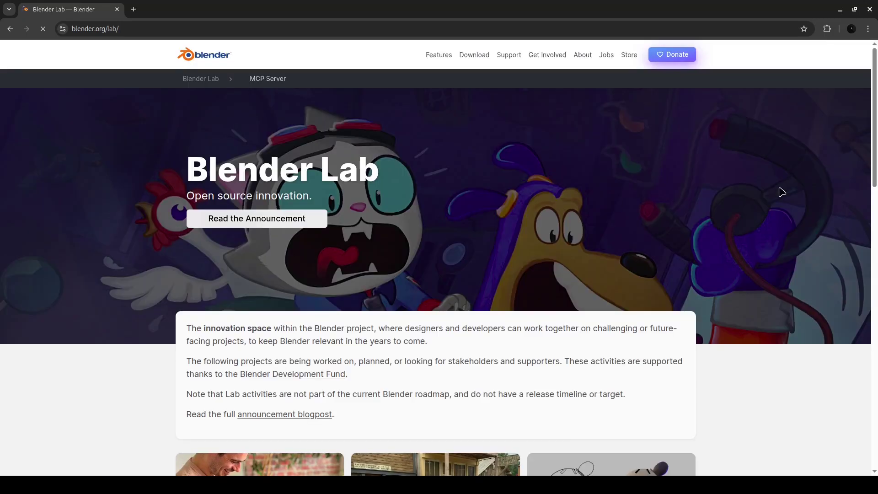
{"action": "left_click_drag", "start_coordinate": [875, 100], "coordinate": [876, 282]}
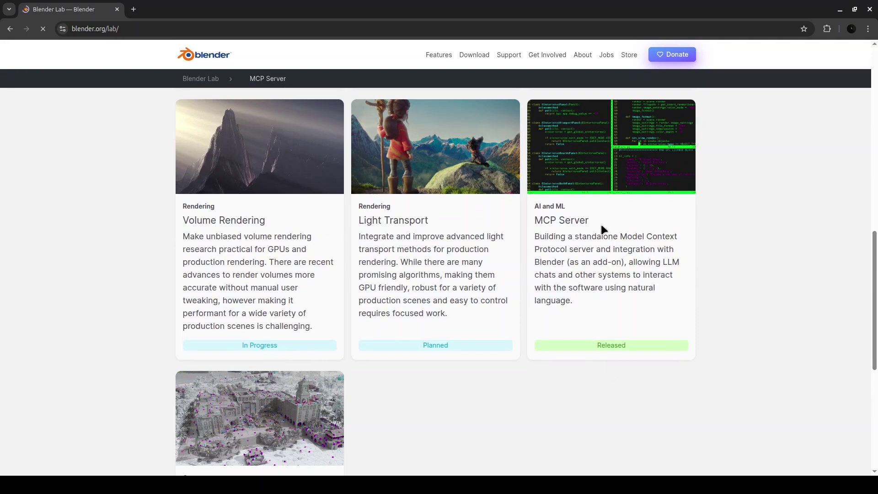
{"action": "left_click_drag", "start_coordinate": [876, 283], "coordinate": [776, 264]}
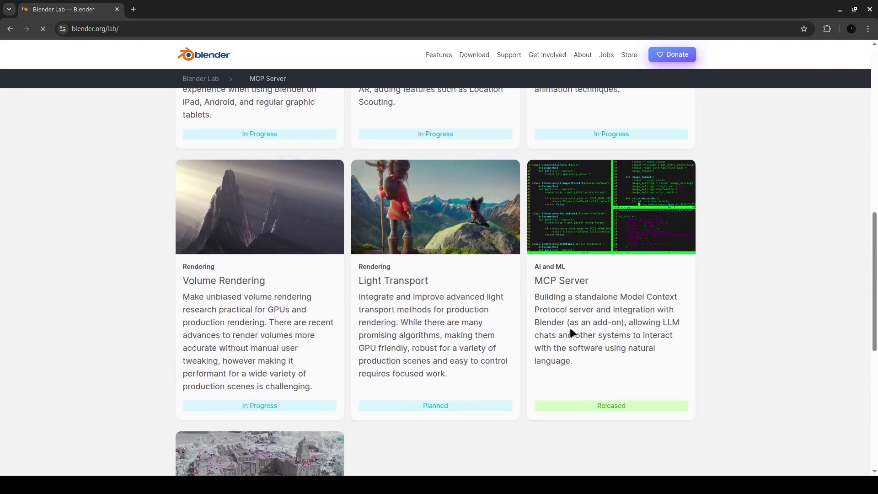
{"action": "left_click", "coordinate": [563, 287]}
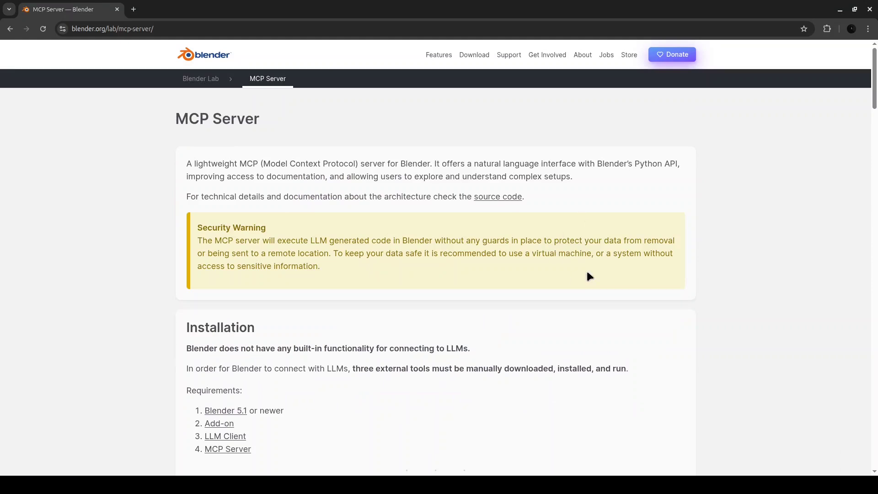
{"action": "scroll", "coordinate": [875, 135], "scroll_direction": "down", "scroll_amount": 5}
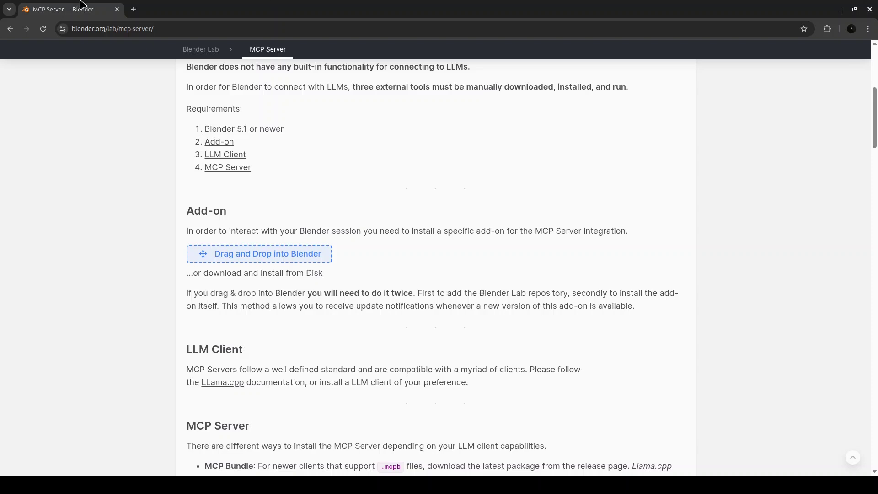
- Search Google for "claude desktop" in a new browser tab and check the platforms offered on the Download Claude page
{"action": "left_click", "coordinate": [133, 8]}
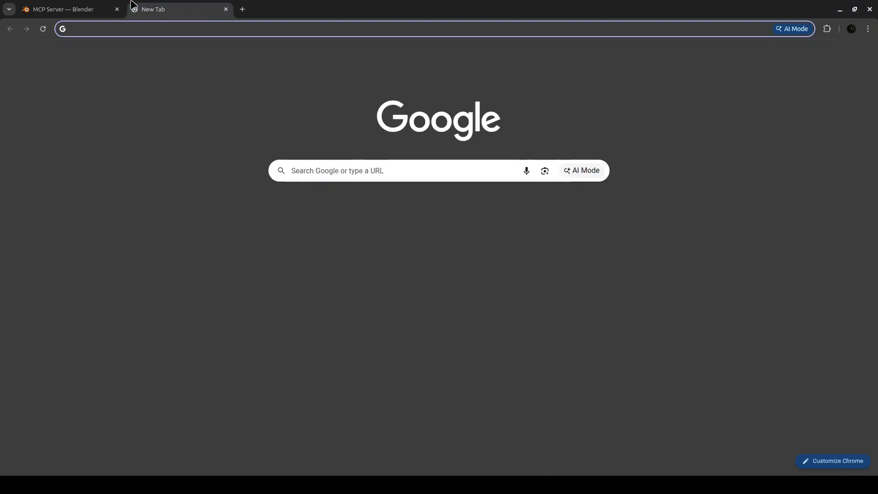
{"action": "type", "text": "claude s"}
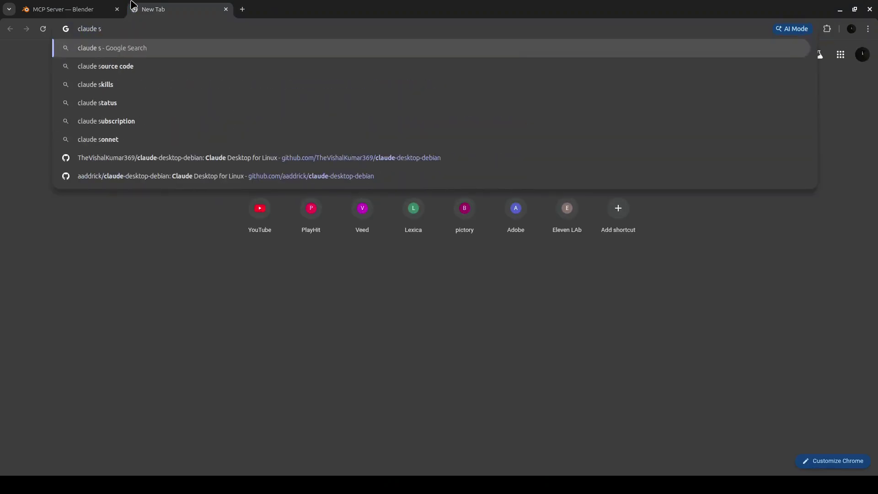
{"action": "key", "text": "BackSpace"}
{"action": "type", "text": "de"}
{"action": "key", "text": "Return"}
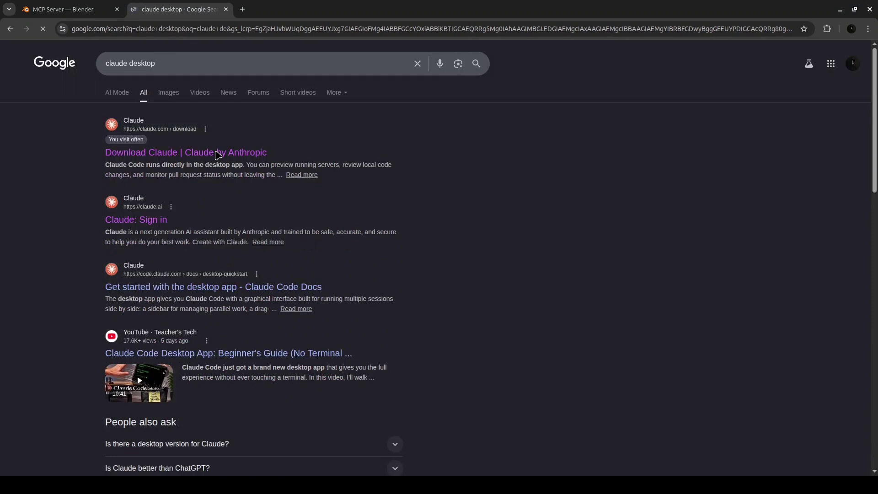
{"action": "left_click", "coordinate": [216, 153]}
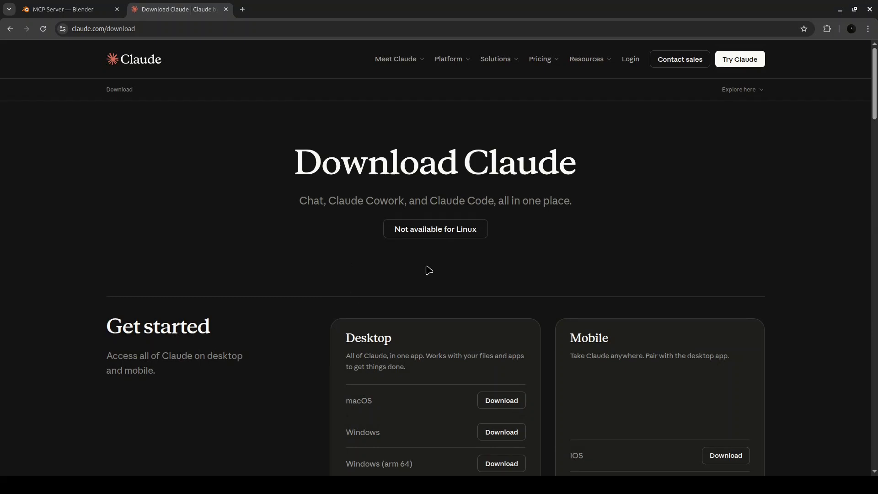
{"action": "scroll", "coordinate": [434, 265], "scroll_direction": "down", "scroll_amount": 2}
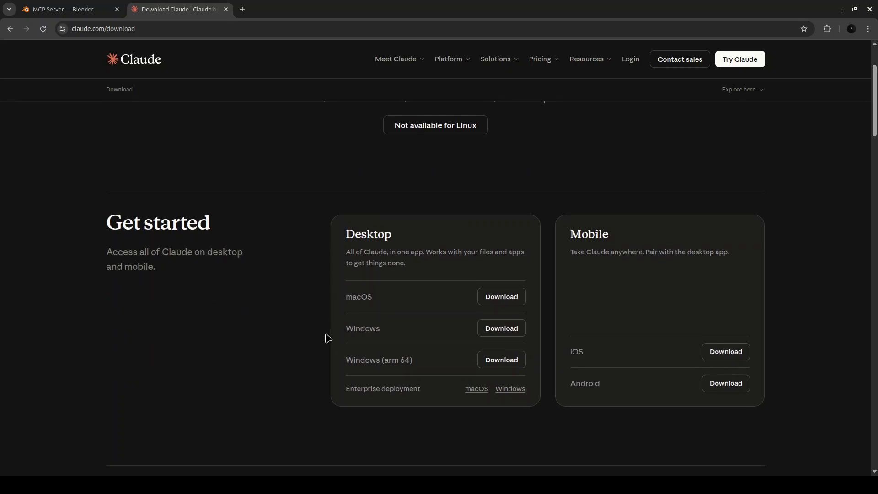
{"action": "scroll", "coordinate": [876, 120], "scroll_direction": "up", "scroll_amount": 2}
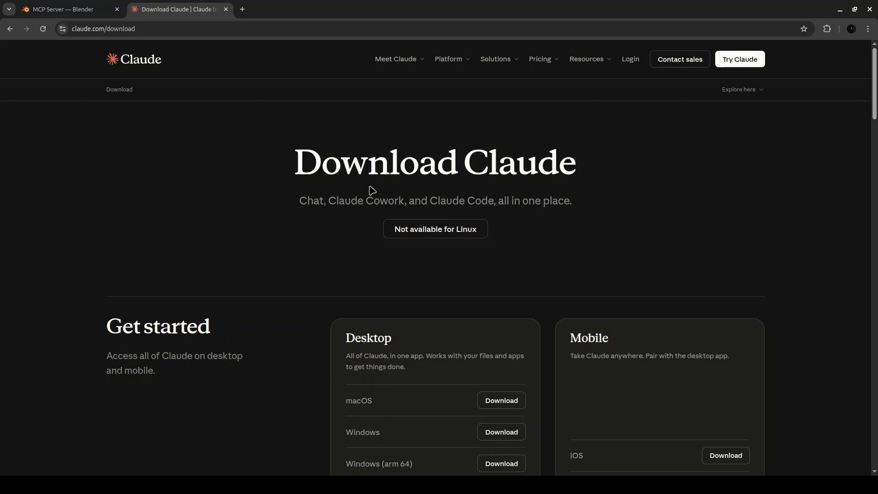
- Open the claude-desktop-debian fork on GitHub in another new browser tab
{"action": "left_click", "coordinate": [243, 8]}
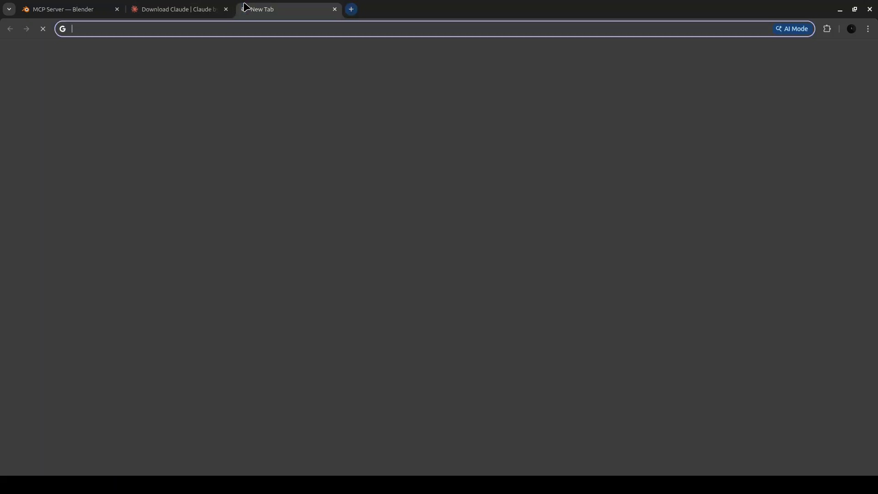
{"action": "type", "text": "got"}
{"action": "key", "text": "BackSpace"}
{"action": "key", "text": "BackSpace"}
{"action": "key", "text": "BackSpace"}
{"action": "type", "text": "git"}
{"action": "key", "text": "Down"}
{"action": "key", "text": "Down"}
{"action": "key", "text": "Down"}
{"action": "key", "text": "Down"}
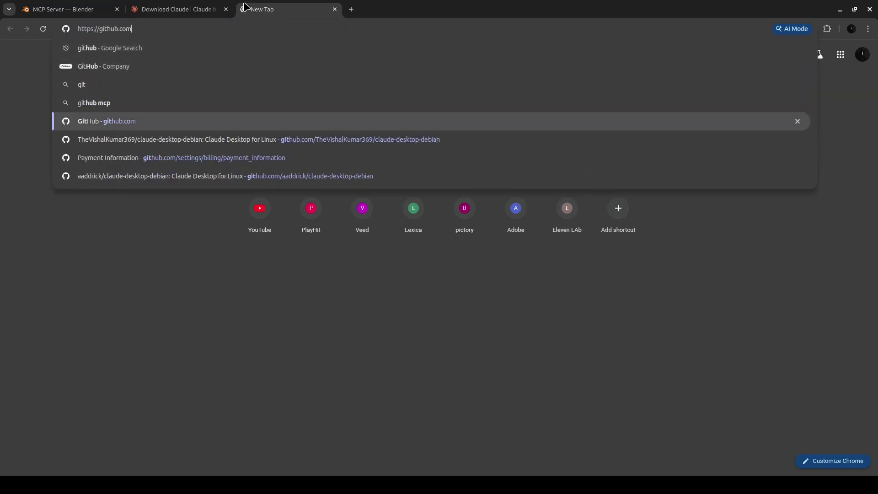
{"action": "key", "text": "Down"}
{"action": "key", "text": "Return"}
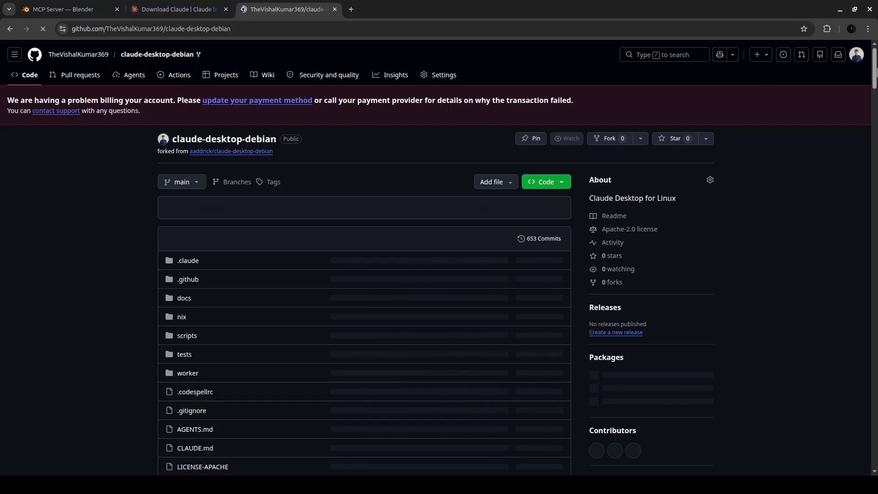
- Copy the README's APT command for adding the GPG key into a new terminal window
{"action": "left_click_drag", "start_coordinate": [875, 72], "coordinate": [876, 195]}
{"action": "key", "text": "ctrl+alt+t"}
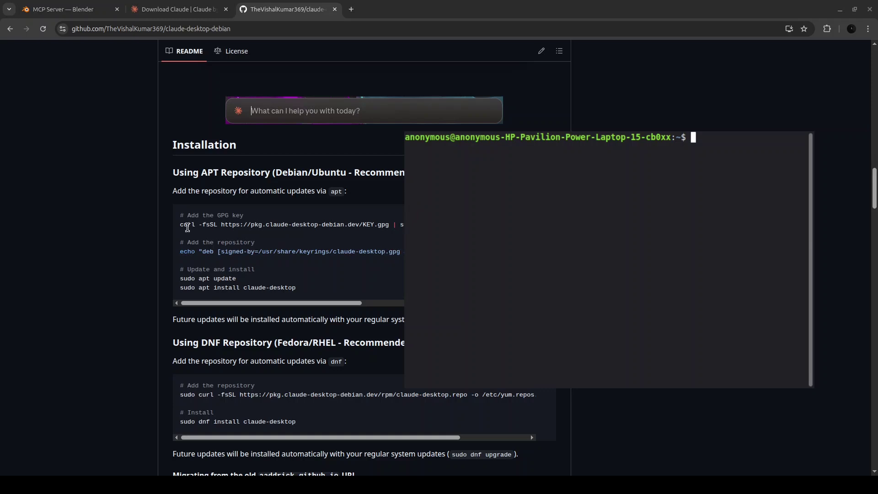
{"action": "left_click_drag", "start_coordinate": [178, 228], "coordinate": [403, 233]}
{"action": "key", "text": "ctrl+c"}
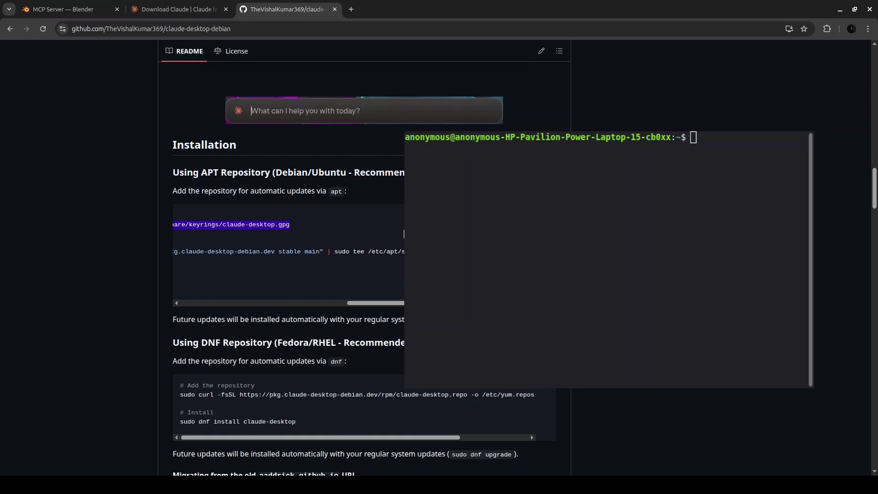
{"action": "left_click", "coordinate": [78, 480]}
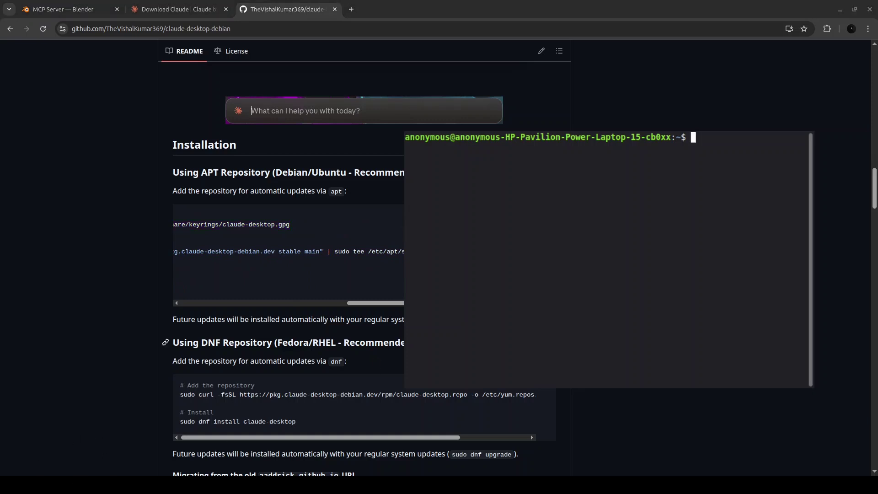
{"action": "key", "text": "ctrl+shift+v"}
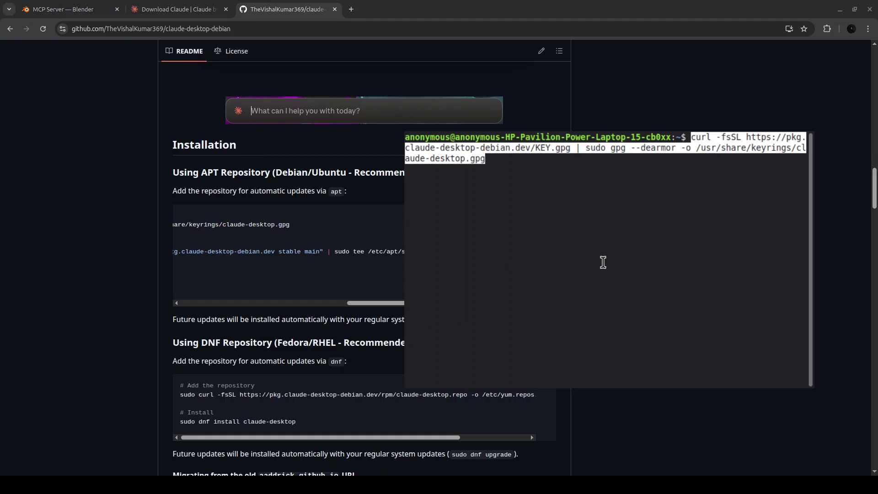
- Run the GPG key command, enter the sudo password, and answer y to overwrite the existing claude-desktop.gpg keyring file
{"action": "key", "text": "Return"}
{"action": "type", "text": "******"}
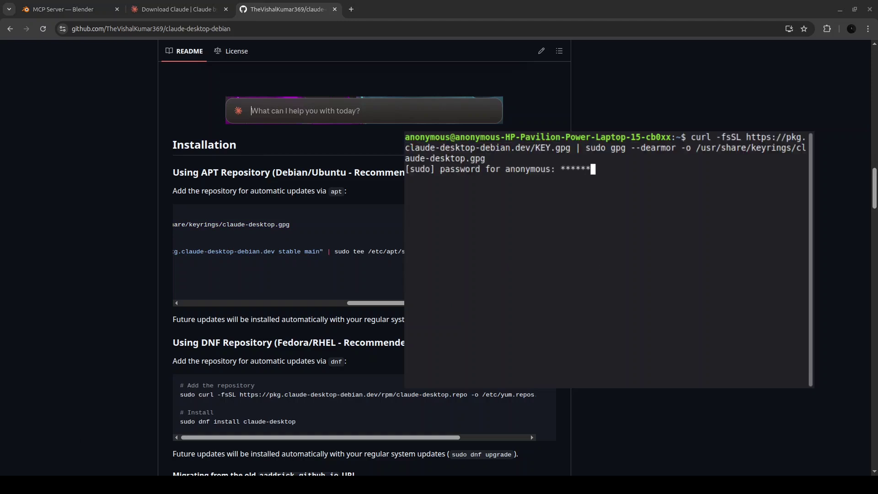
{"action": "key", "text": "BackSpace"}
{"action": "key", "text": "BackSpace"}
{"action": "key", "text": "BackSpace"}
{"action": "key", "text": "BackSpace"}
{"action": "key", "text": "BackSpace"}
{"action": "key", "text": "BackSpace"}
{"action": "type", "text": "*********"}
{"action": "key", "text": "Return"}
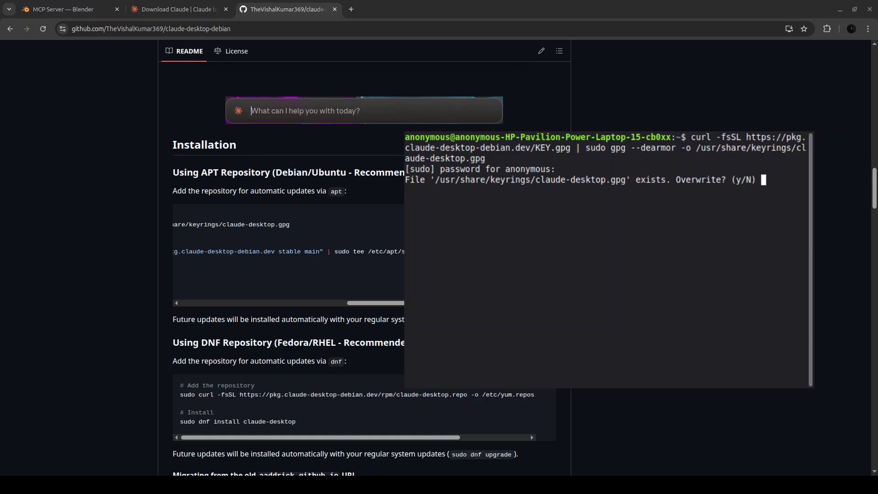
{"action": "type", "text": "y"}
{"action": "key", "text": "Return"}
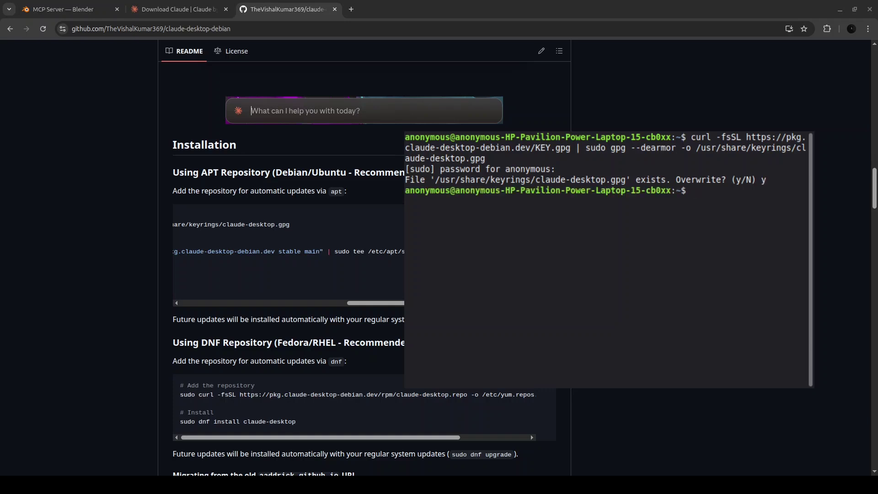
- Copy the README's echo command that adds the claude-desktop APT repository and run it in the terminal
{"action": "left_click_drag", "start_coordinate": [376, 303], "coordinate": [173, 322]}
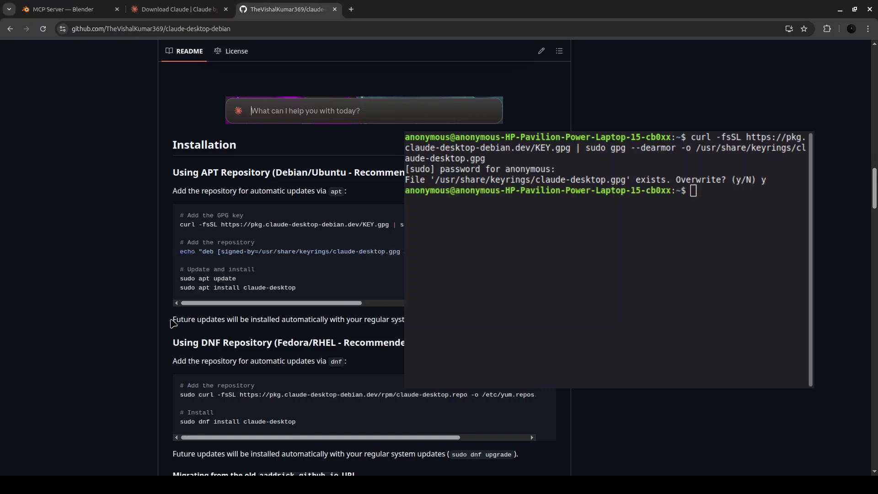
{"action": "left_click_drag", "start_coordinate": [178, 252], "coordinate": [411, 252]}
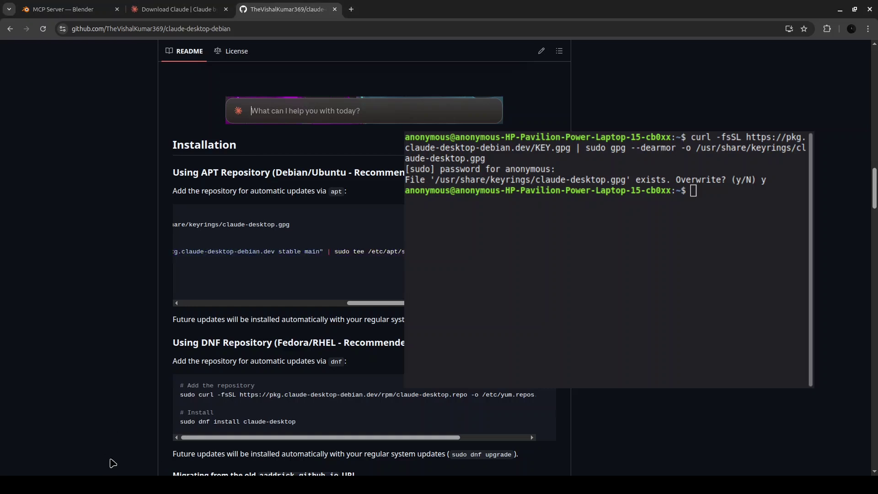
{"action": "left_click", "coordinate": [119, 485]}
{"action": "right_click", "coordinate": [474, 222]}
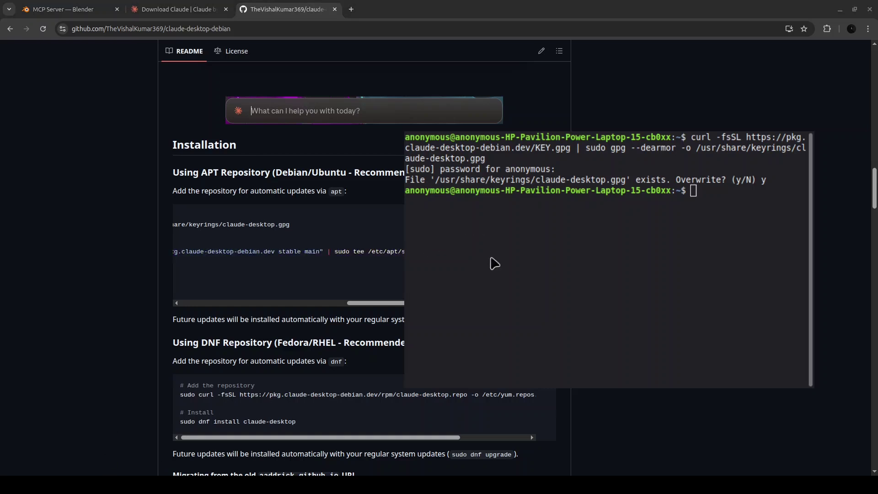
{"action": "middle_click", "coordinate": [503, 303]}
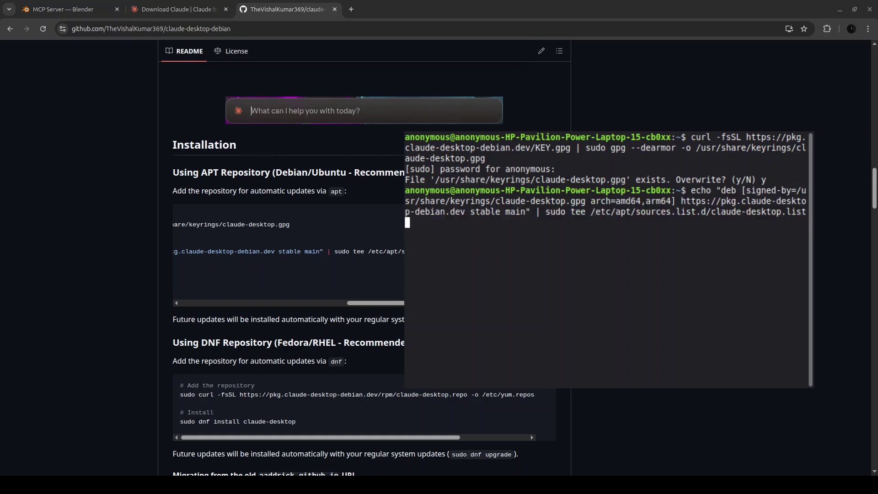
{"action": "key", "text": "Return"}
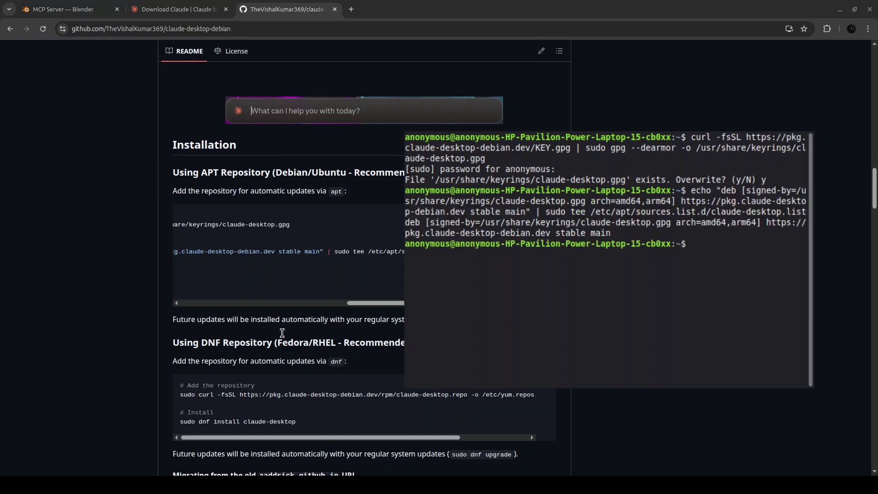
- Copy "sudo apt update" from the README and run it in the terminal to refresh the package lists
{"action": "left_click_drag", "start_coordinate": [261, 319], "coordinate": [288, 311]}
{"action": "left_click", "coordinate": [253, 303]}
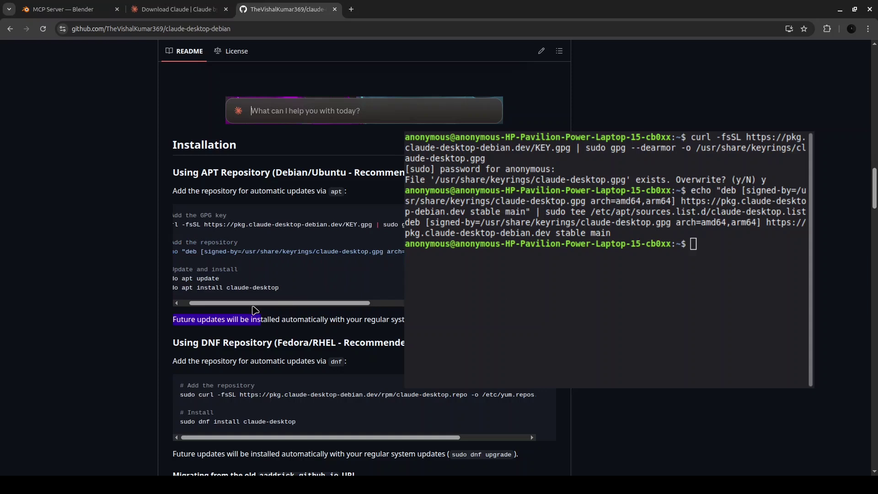
{"action": "scroll", "coordinate": [240, 303], "scroll_direction": "left", "scroll_amount": 1}
{"action": "left_click_drag", "start_coordinate": [251, 278], "coordinate": [181, 279]}
{"action": "key", "text": "ctrl+c"}
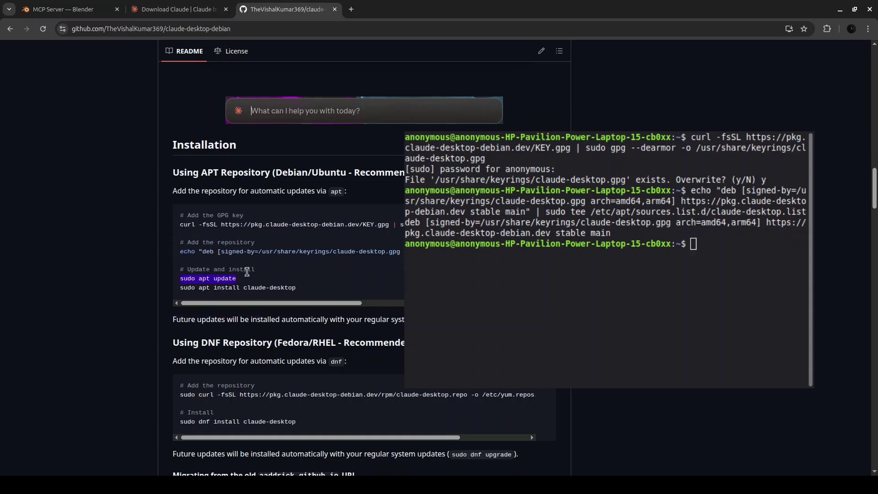
{"action": "left_click", "coordinate": [630, 267]}
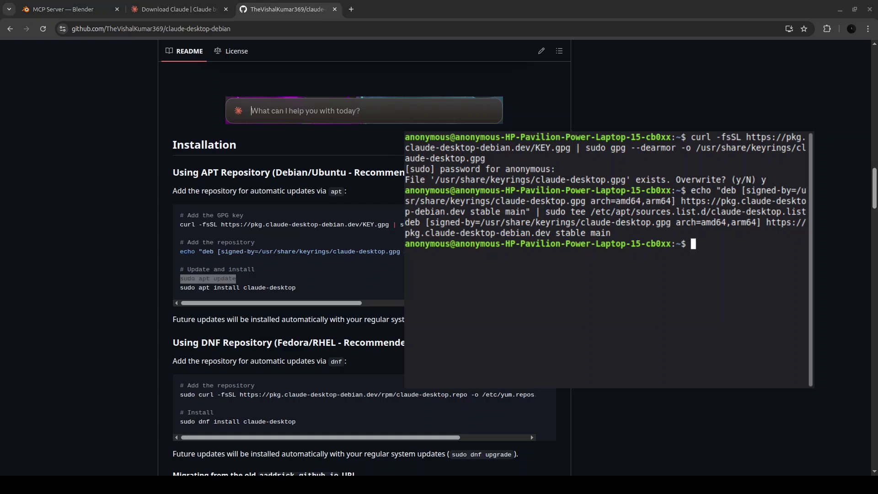
{"action": "key", "text": "ctrl+shift+v"}
{"action": "key", "text": "Return"}
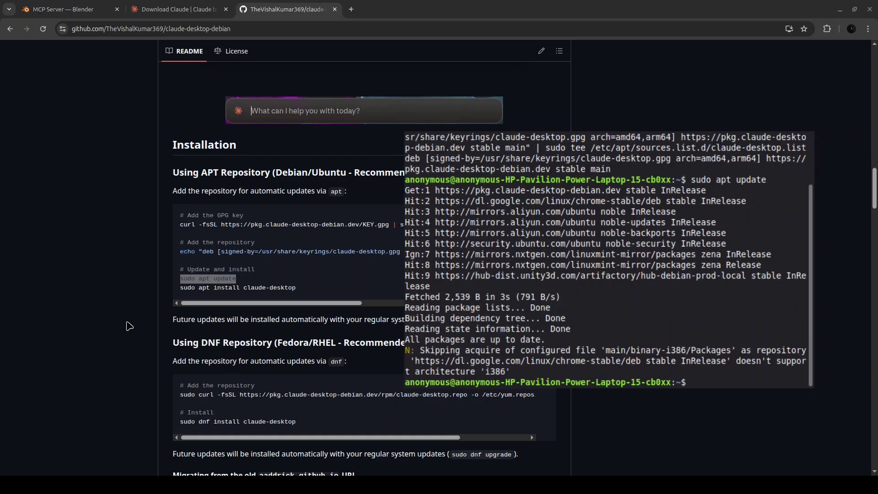
- Run "sudo apt install claude-desktop" in the terminal to install the Claude desktop package
{"action": "left_click", "coordinate": [124, 324]}
{"action": "left_click_drag", "start_coordinate": [307, 288], "coordinate": [183, 296]}
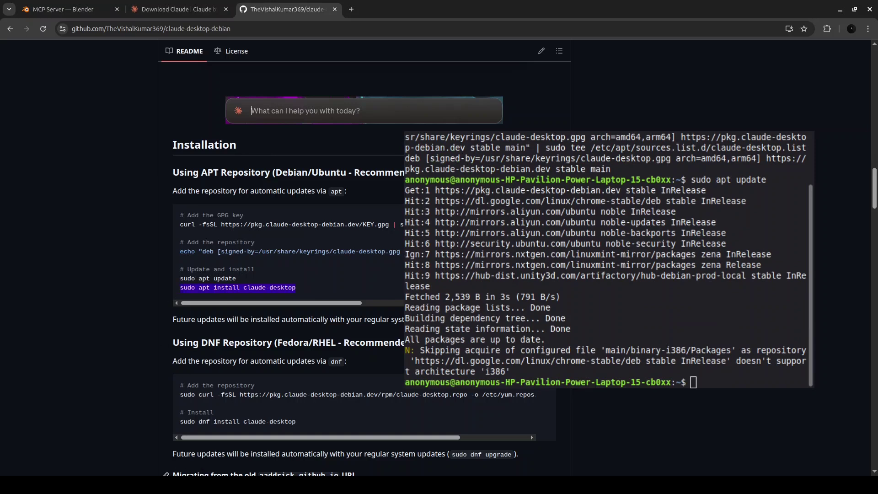
{"action": "left_click", "coordinate": [693, 382]}
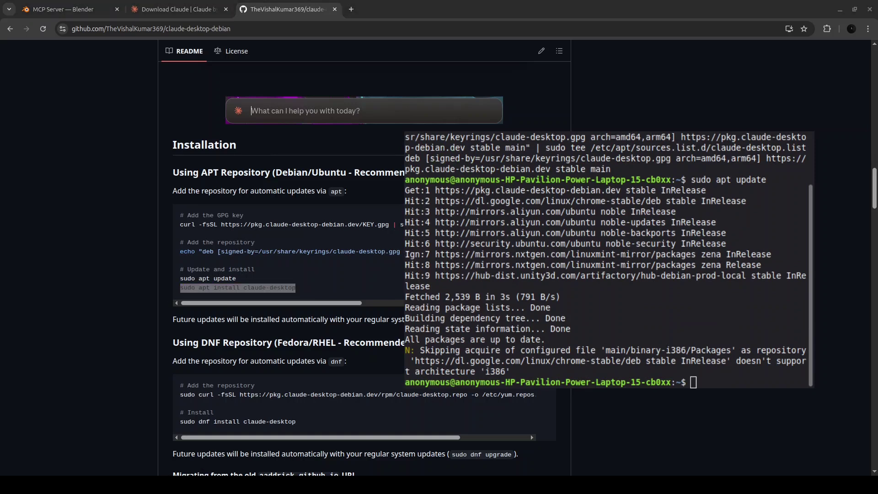
{"action": "key", "text": "alt+Tab"}
{"action": "key", "text": "alt+Tab"}
{"action": "type", "text": "sudo apt install claude-desktop"}
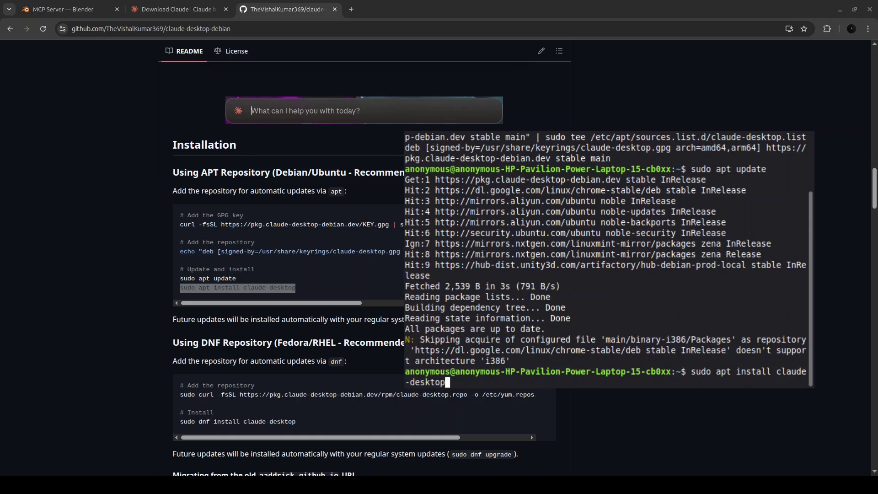
{"action": "key", "text": "Return"}
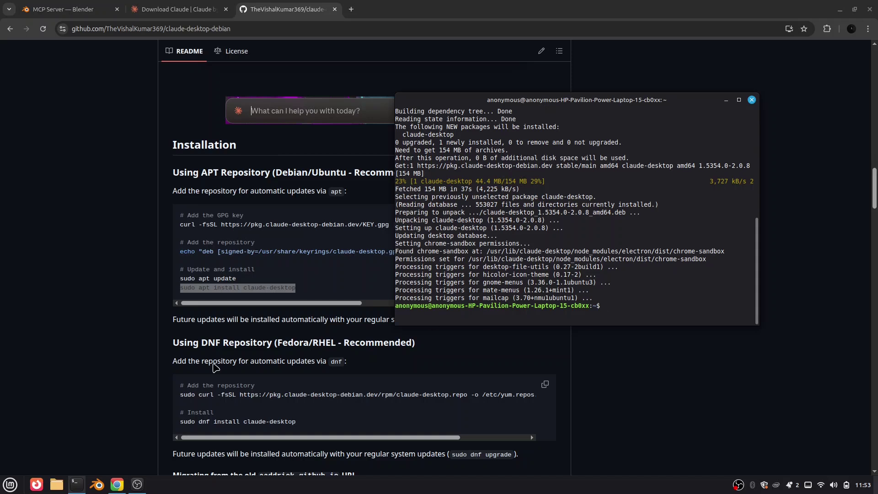
- Find the newly installed Claude desktop application on the system and launch it
{"action": "left_click", "coordinate": [10, 486]}
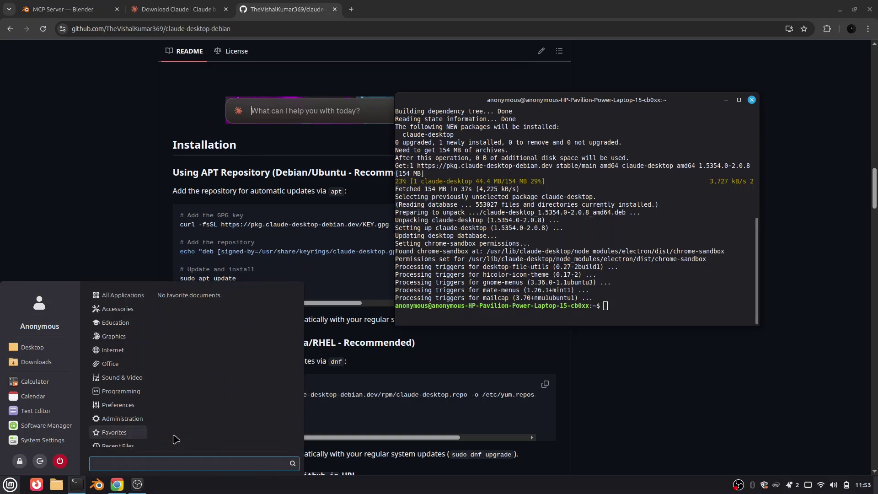
{"action": "type", "text": "claude"}
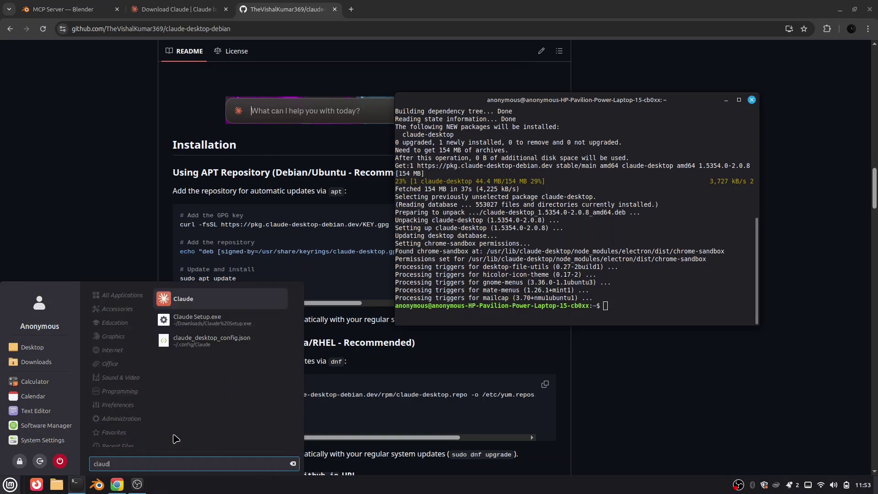
{"action": "key", "text": "Return"}
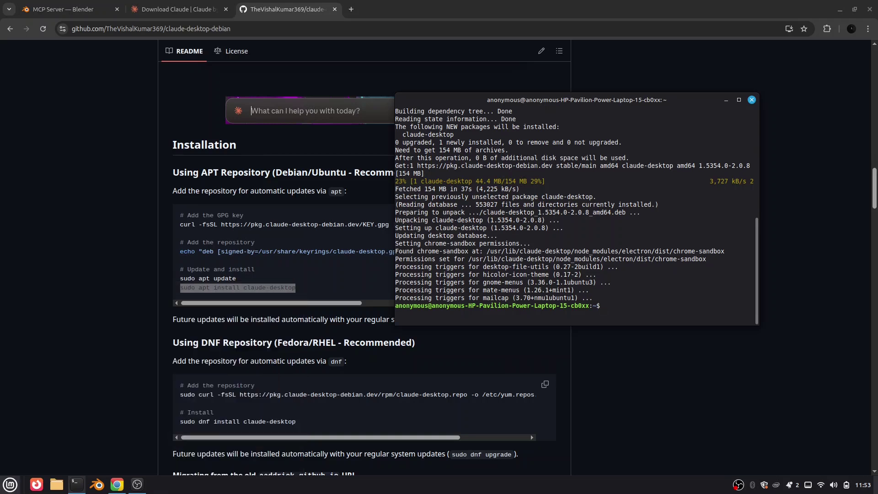
{"action": "left_click", "coordinate": [10, 485]}
{"action": "type", "text": "clal"}
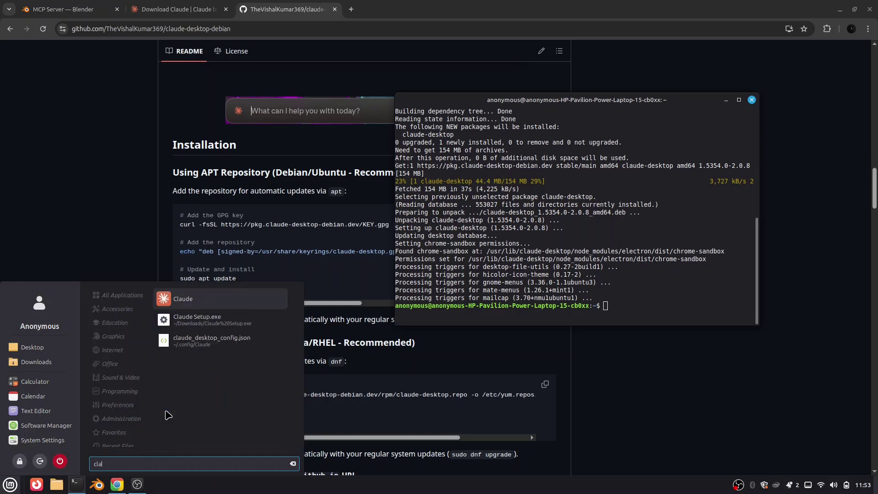
{"action": "left_click", "coordinate": [222, 302]}
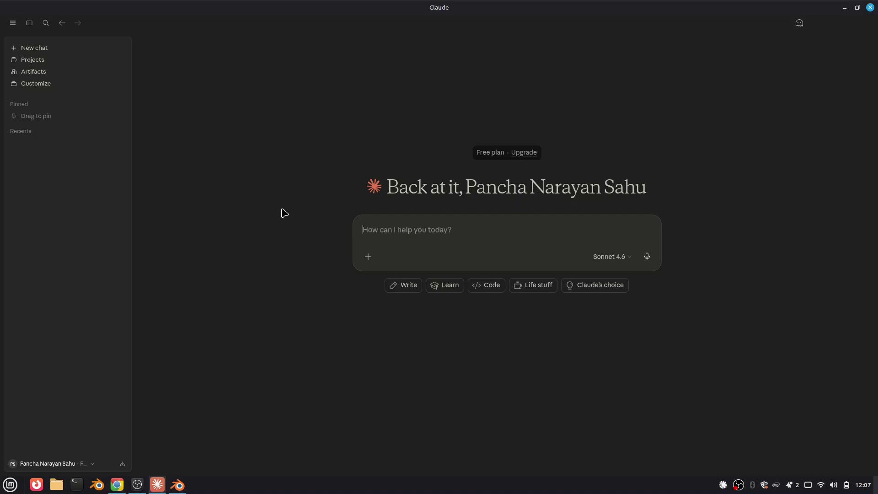
- Open Claude's connector customization and browse the directory of available connectors
{"action": "left_click", "coordinate": [65, 87]}
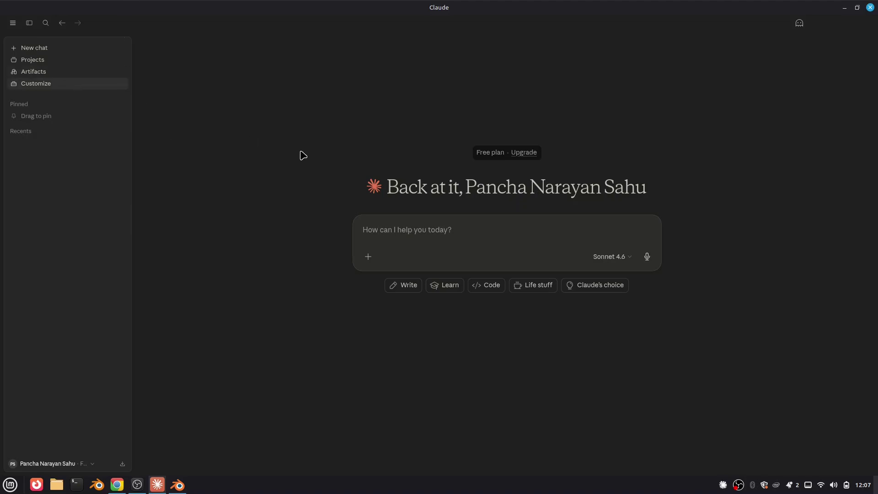
{"action": "left_click", "coordinate": [86, 80]}
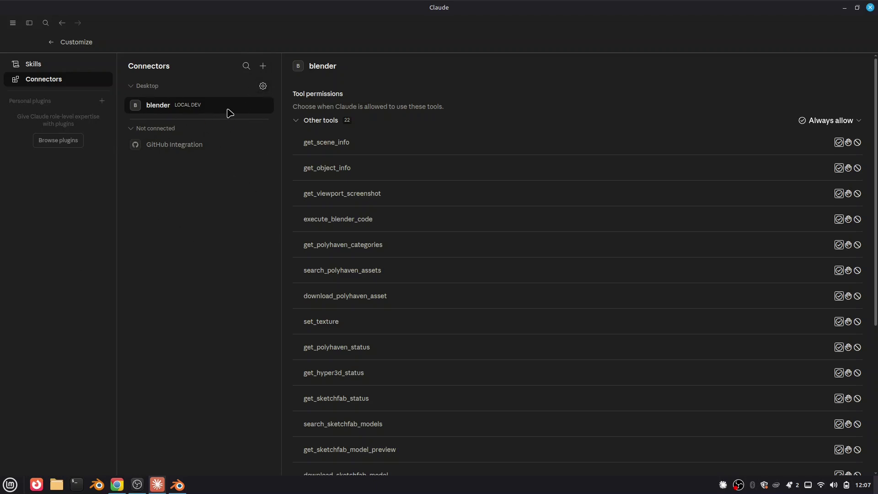
{"action": "left_click", "coordinate": [263, 66]}
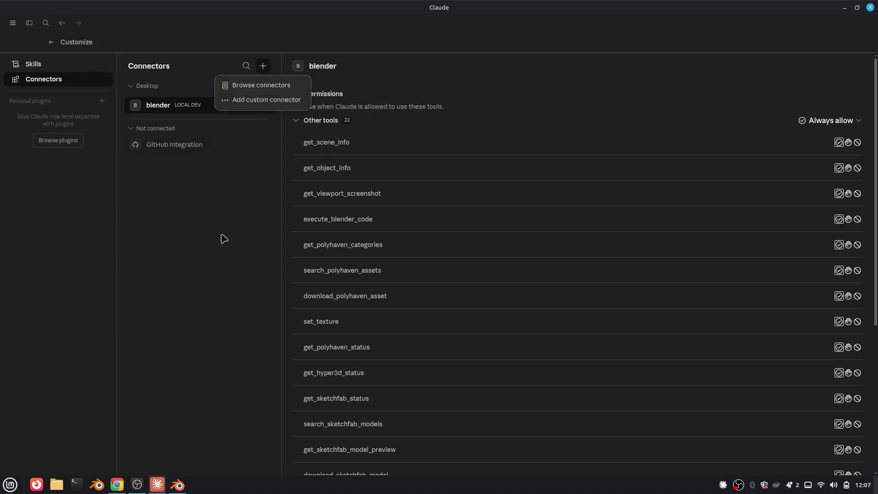
{"action": "left_click", "coordinate": [201, 171]}
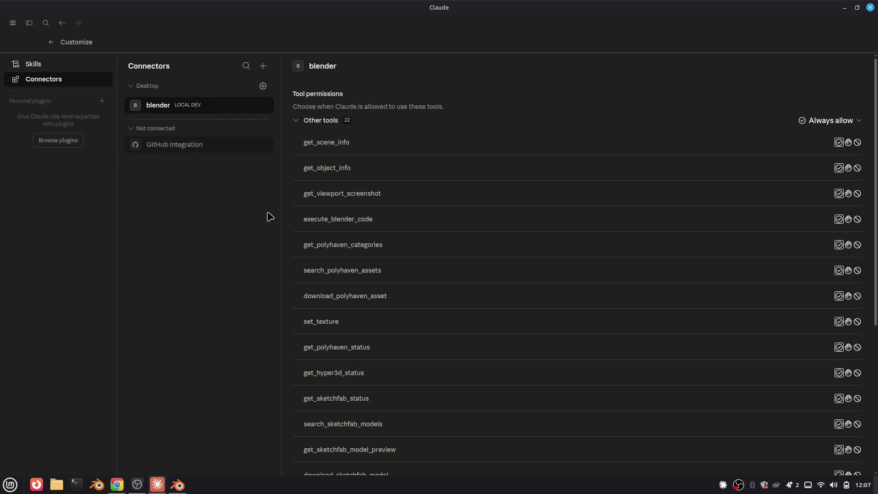
{"action": "left_click", "coordinate": [263, 65]}
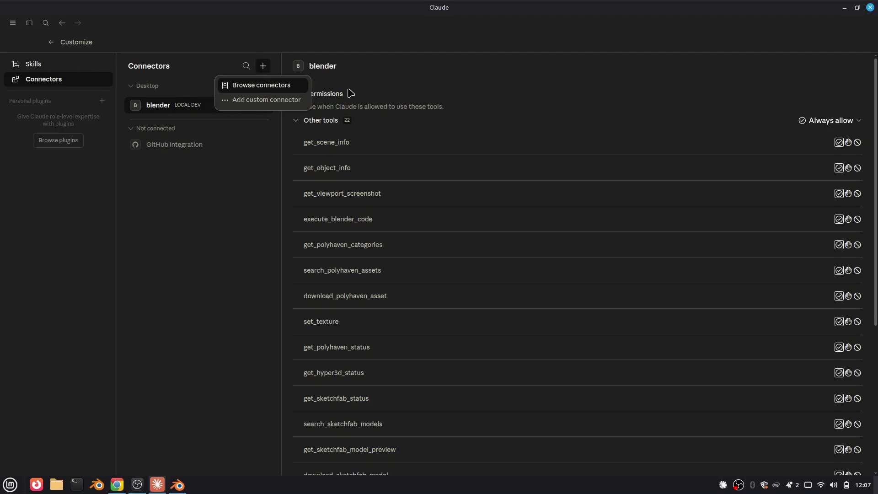
{"action": "left_click", "coordinate": [268, 83]}
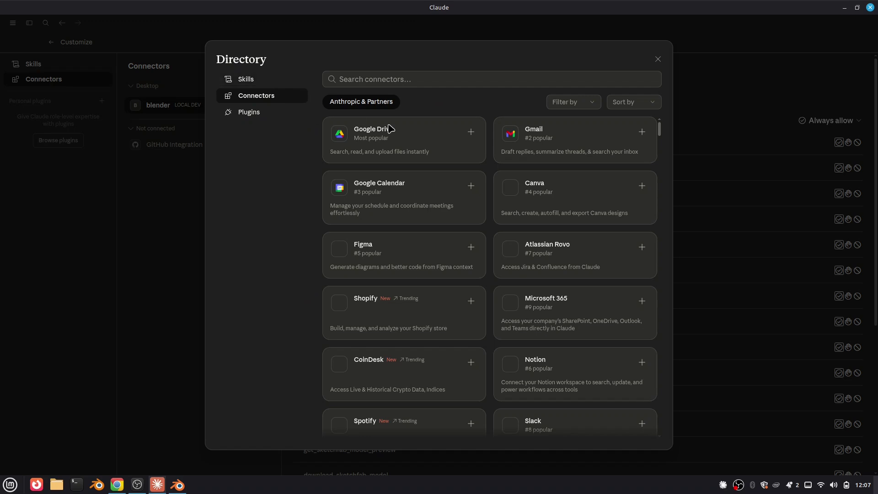
- Search the connectors directory for "blen" and open the details of the Blender connector
{"action": "left_click", "coordinate": [417, 80]}
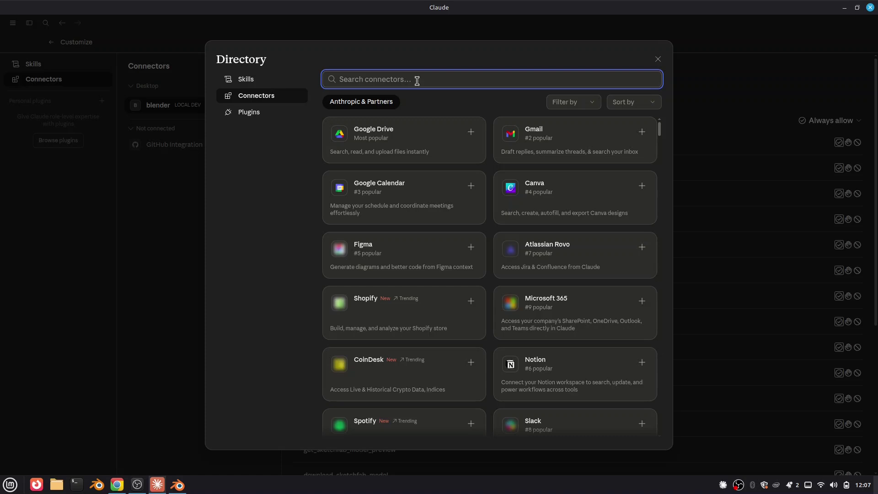
{"action": "type", "text": "blenb"}
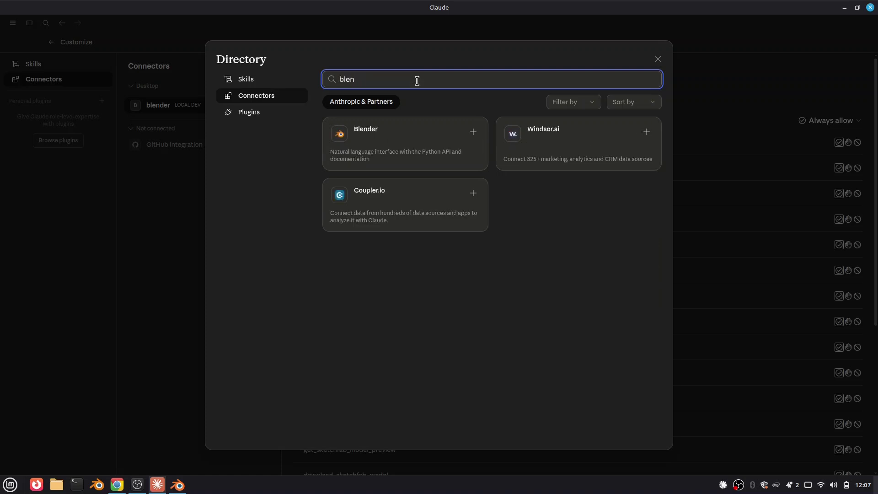
{"action": "left_click", "coordinate": [474, 133]}
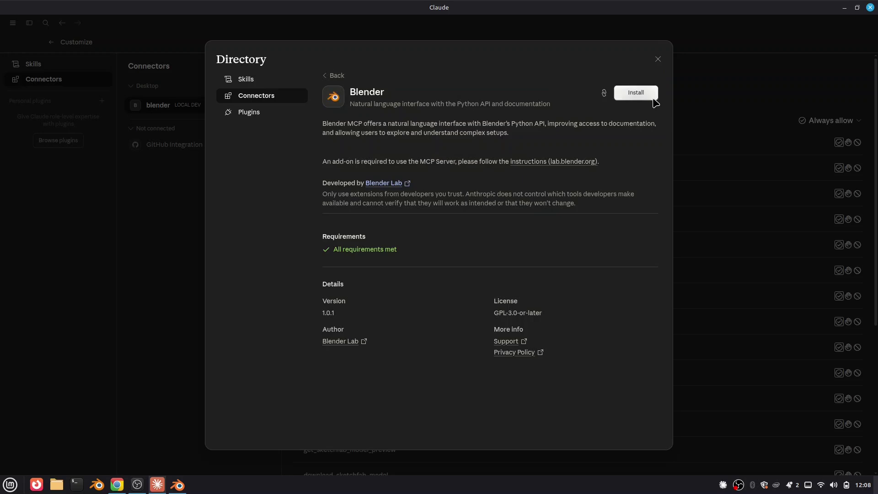
{"action": "left_click", "coordinate": [651, 95]}
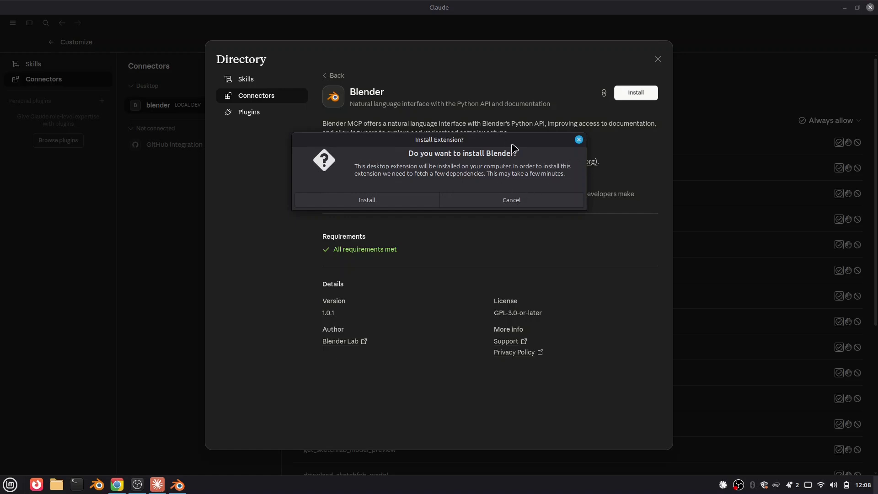
{"action": "left_click_drag", "start_coordinate": [513, 148], "coordinate": [558, 128]}
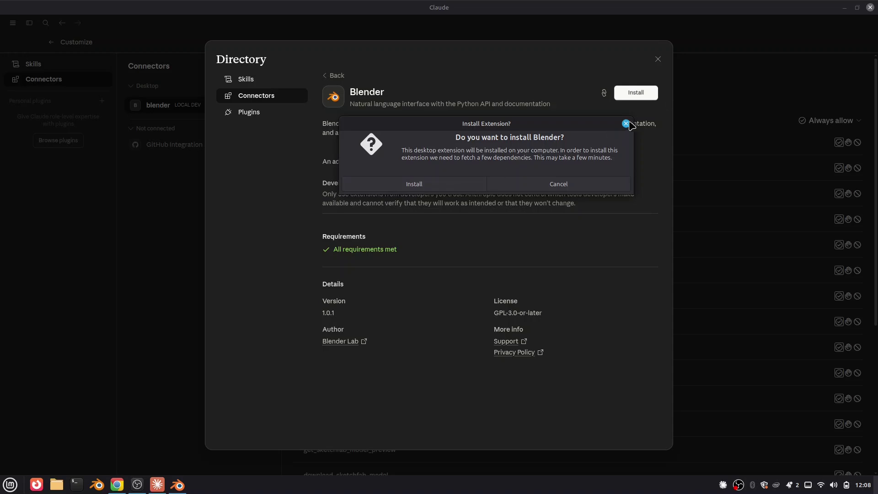
{"action": "left_click", "coordinate": [625, 123]}
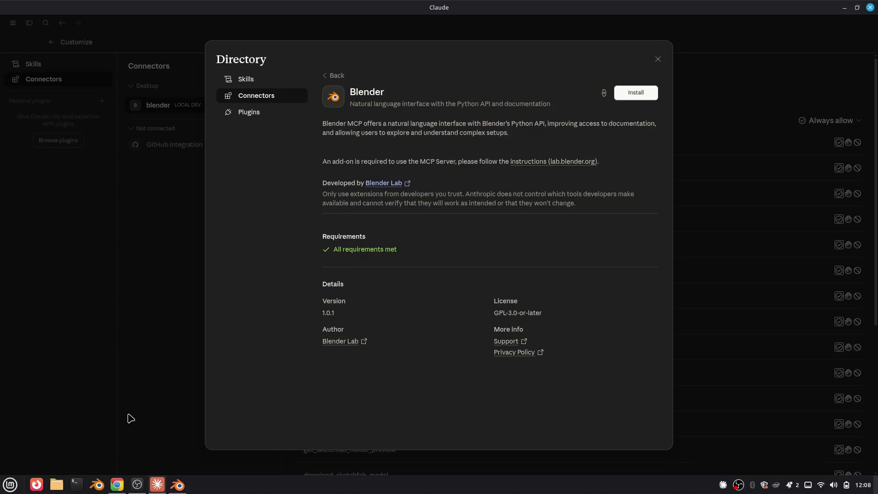
- Switch to Chrome, show the Blender Lab MCP Server page, and reorder the taskbar so Chrome sits beside Blender
{"action": "left_click", "coordinate": [121, 484]}
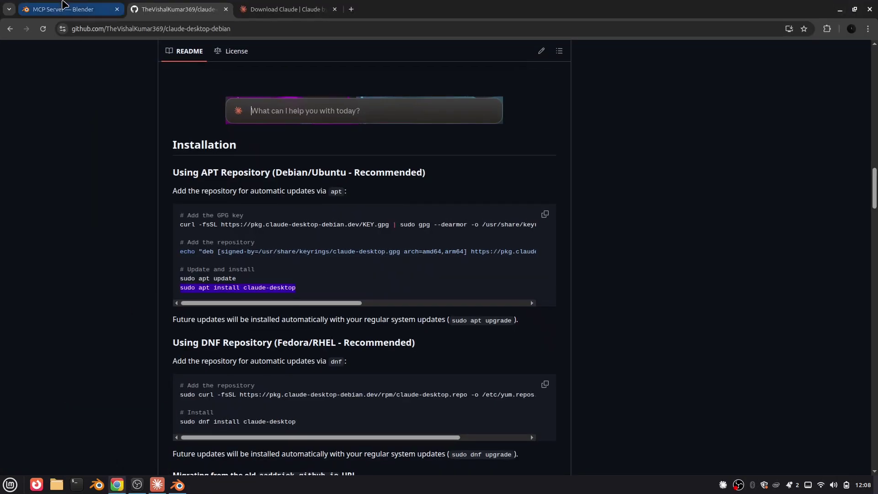
{"action": "left_click", "coordinate": [62, 8]}
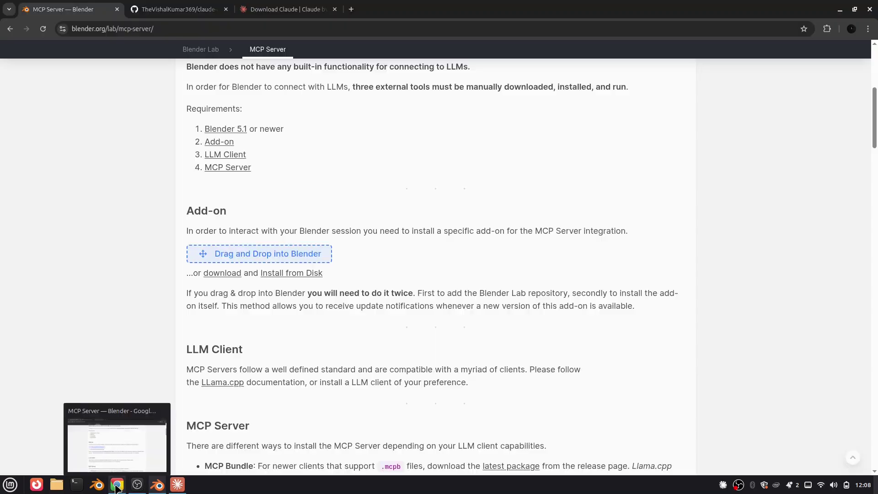
{"action": "left_click_drag", "start_coordinate": [117, 485], "coordinate": [157, 485]}
{"action": "mouse_move", "coordinate": [169, 488]}
{"action": "left_click", "coordinate": [157, 485]}
{"action": "left_click", "coordinate": [157, 486]}
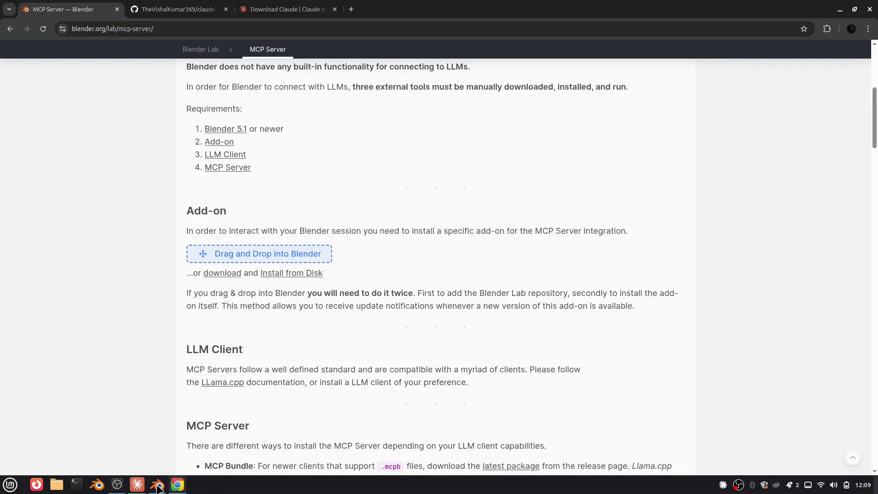
- Switch to Blender and start a new General file from the splash screen
{"action": "left_click", "coordinate": [183, 487]}
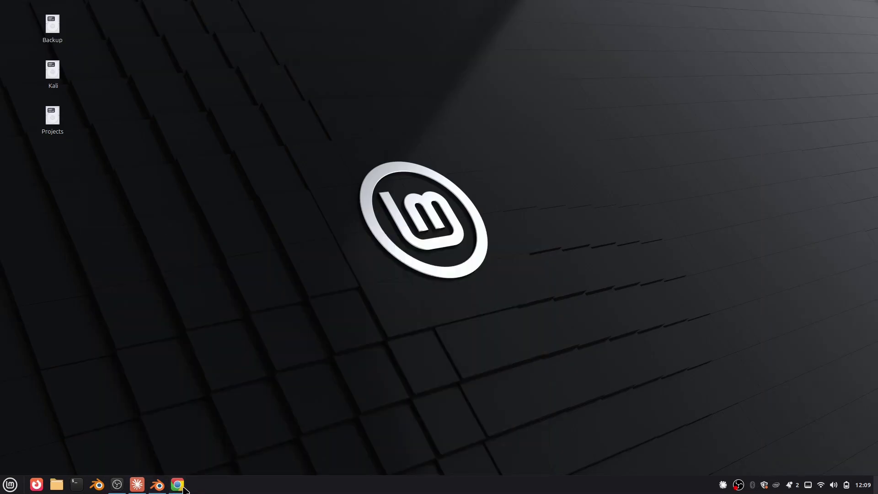
{"action": "left_click", "coordinate": [183, 488]}
{"action": "left_click", "coordinate": [157, 486]}
{"action": "mouse_move", "coordinate": [181, 485]}
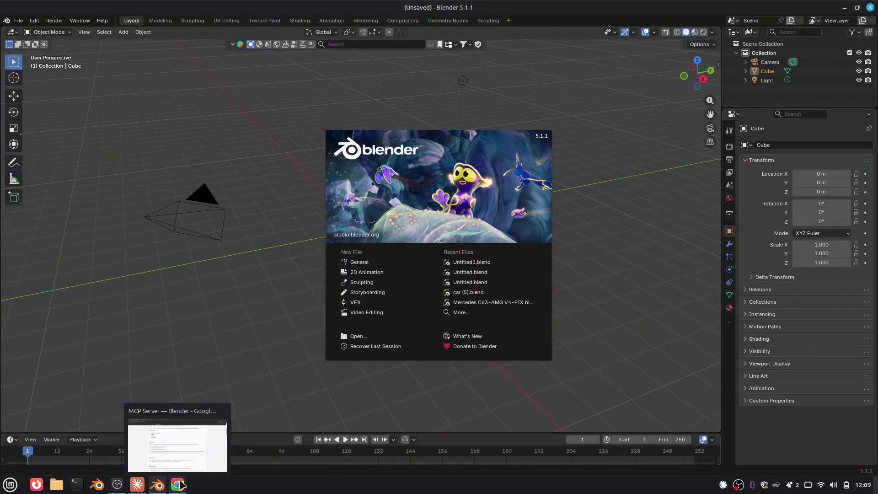
{"action": "left_click", "coordinate": [181, 486]}
{"action": "left_click_drag", "start_coordinate": [457, 6], "coordinate": [635, 10]}
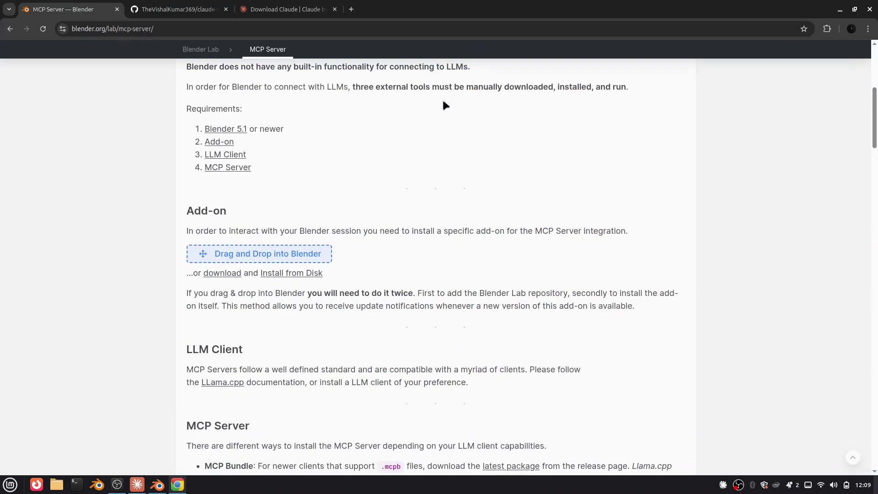
{"action": "key", "text": "alt+Tab"}
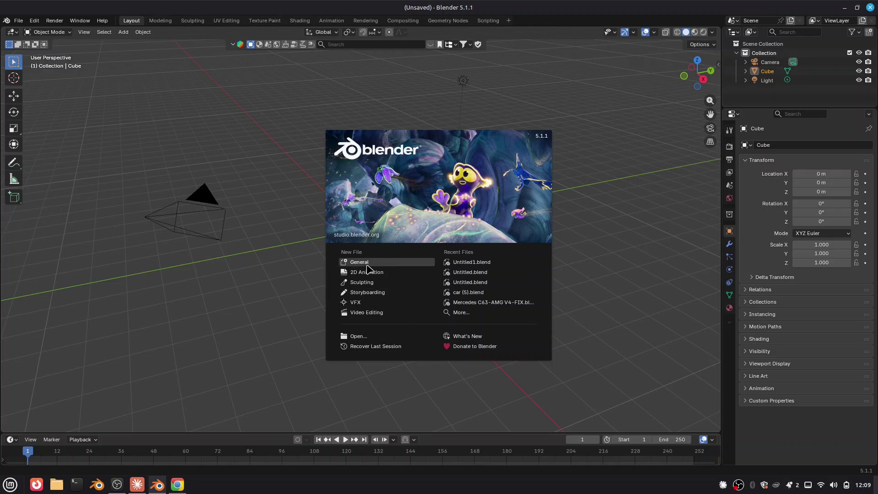
{"action": "left_click", "coordinate": [395, 267]}
{"action": "middle_click_drag", "start_coordinate": [280, 168], "coordinate": [23, 18]}
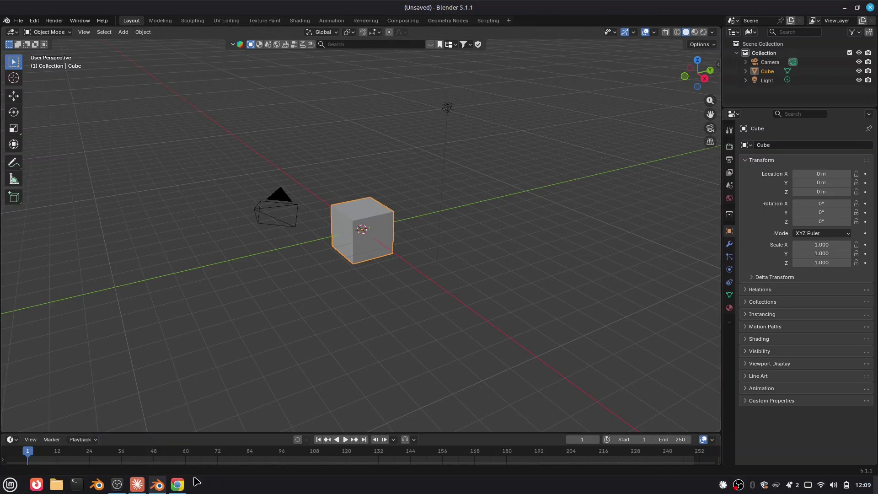
- Float the browser over Blender, try to transfer the page's MCP add-on link into Blender, and maximize the browser again
{"action": "left_click", "coordinate": [178, 484]}
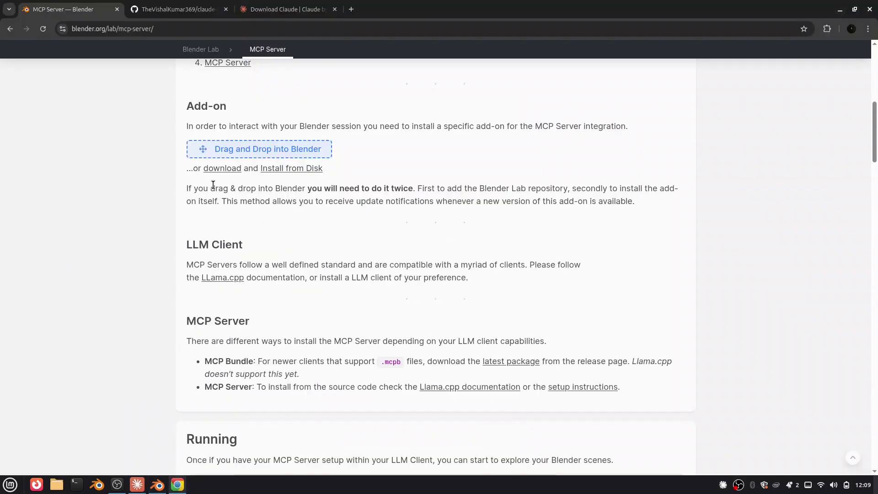
{"action": "left_click_drag", "start_coordinate": [458, 5], "coordinate": [617, 68]}
{"action": "left_click_drag", "start_coordinate": [430, 210], "coordinate": [146, 221]}
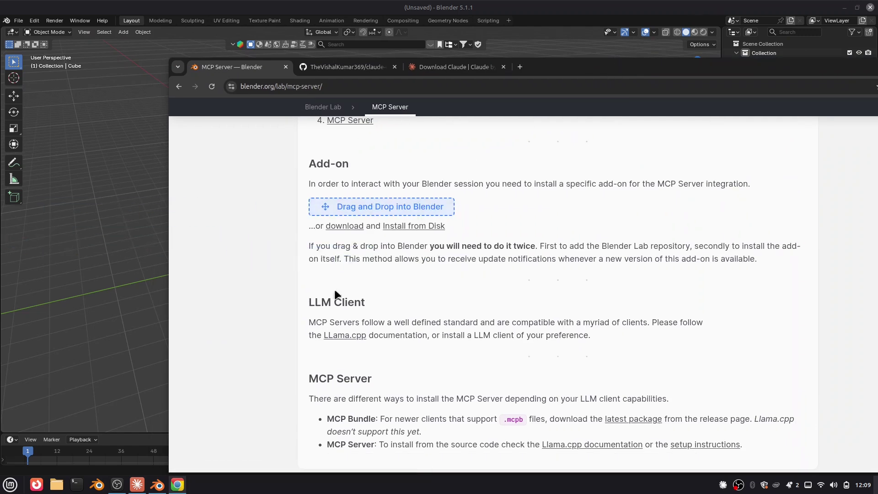
{"action": "left_click_drag", "start_coordinate": [571, 67], "coordinate": [571, 1]}
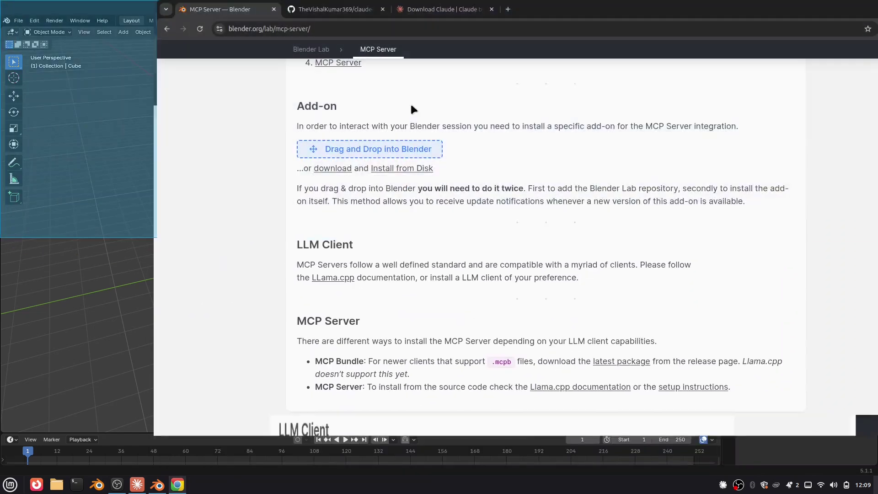
{"action": "left_click", "coordinate": [856, 9]}
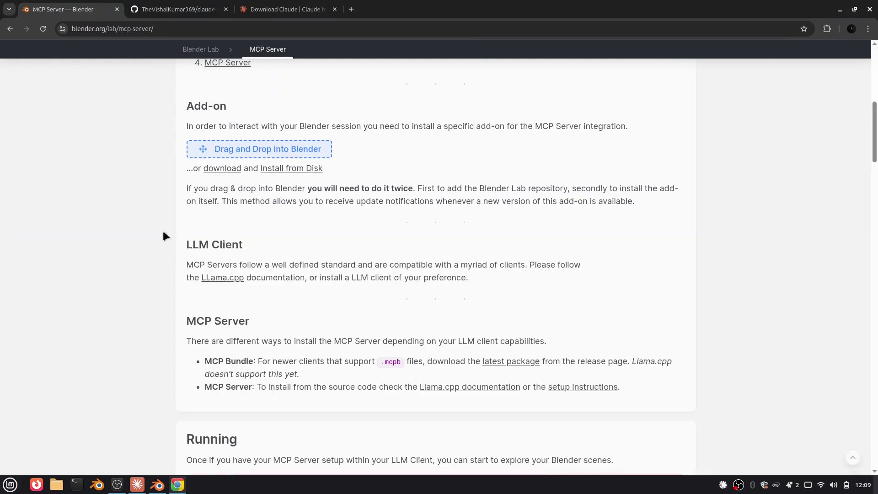
- Download the MCP add-on archive mcp-0.3.0.zip from the Add-on section and check its contents
{"action": "left_click", "coordinate": [223, 169]}
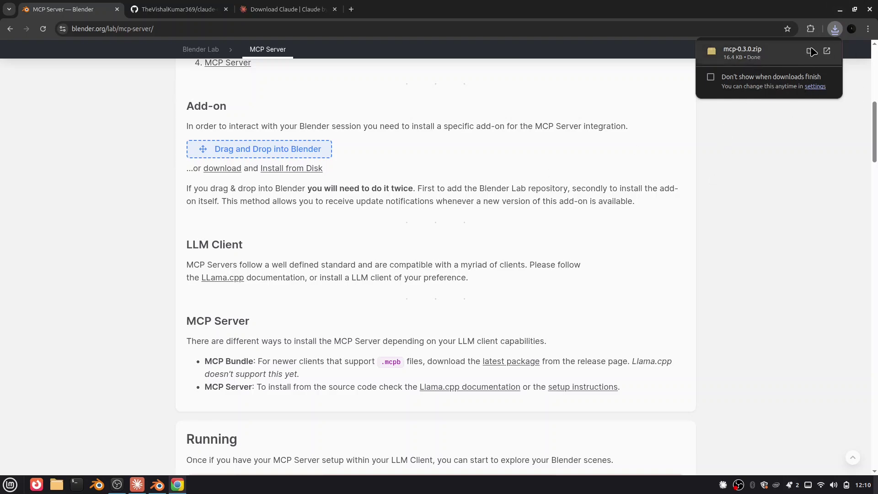
{"action": "left_click", "coordinate": [740, 51]}
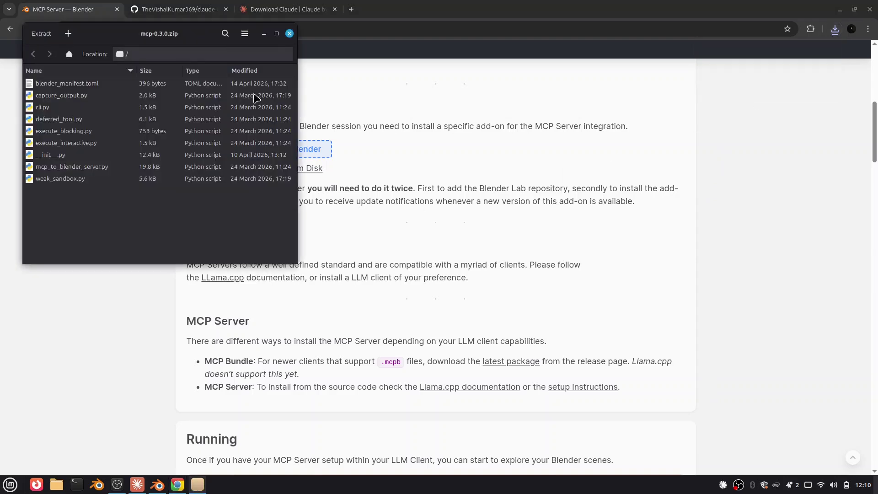
{"action": "left_click", "coordinate": [289, 33]}
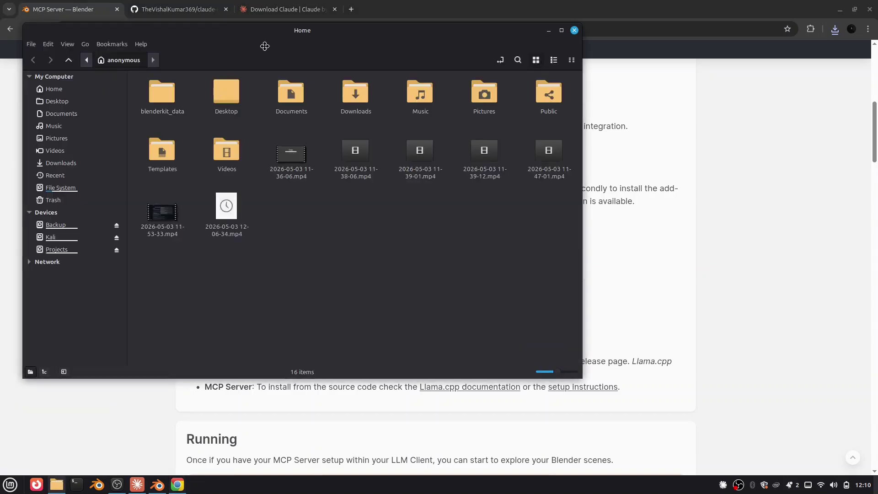
- Locate mcp-0.3.0.zip in the Downloads folder of the file manager and select it
{"action": "left_click_drag", "start_coordinate": [265, 46], "coordinate": [375, 79]}
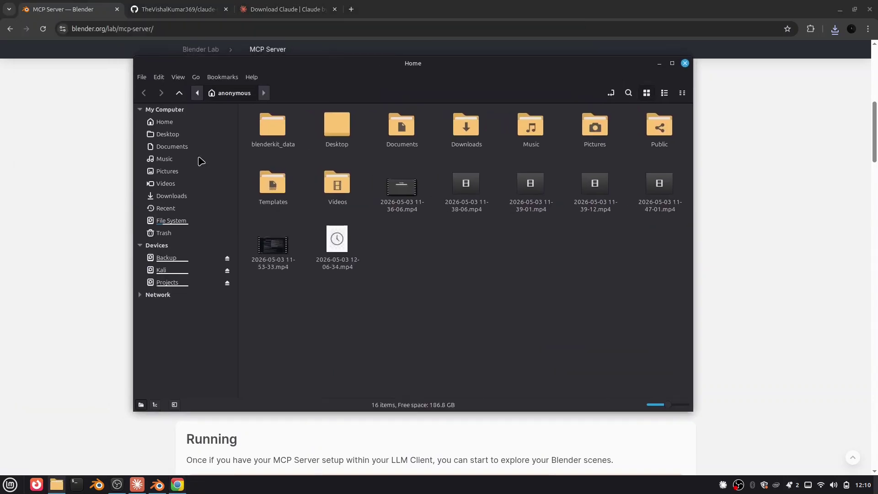
{"action": "left_click", "coordinate": [197, 195]}
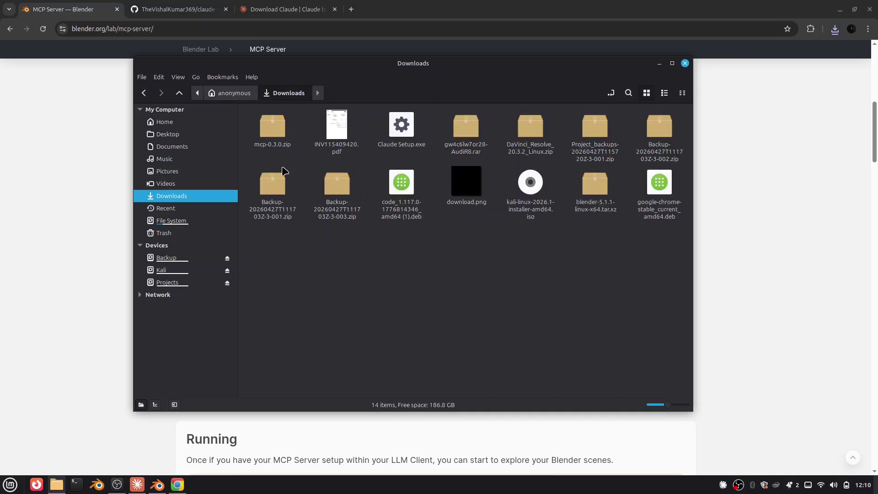
{"action": "left_click", "coordinate": [279, 144]}
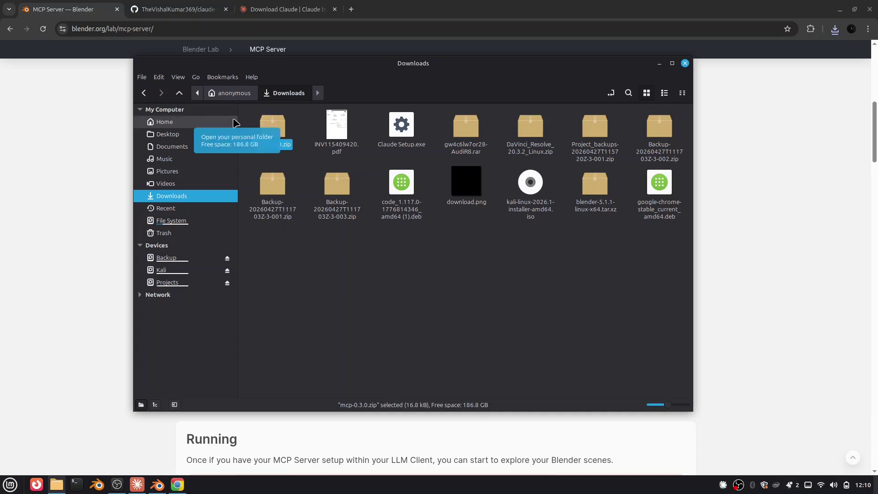
- Move mcp-0.3.0.zip into the addons folder of blender-5.1.1-linux-x64 under blender_software on the Projects drive, and close the file manager
{"action": "key", "text": "ctrl+x"}
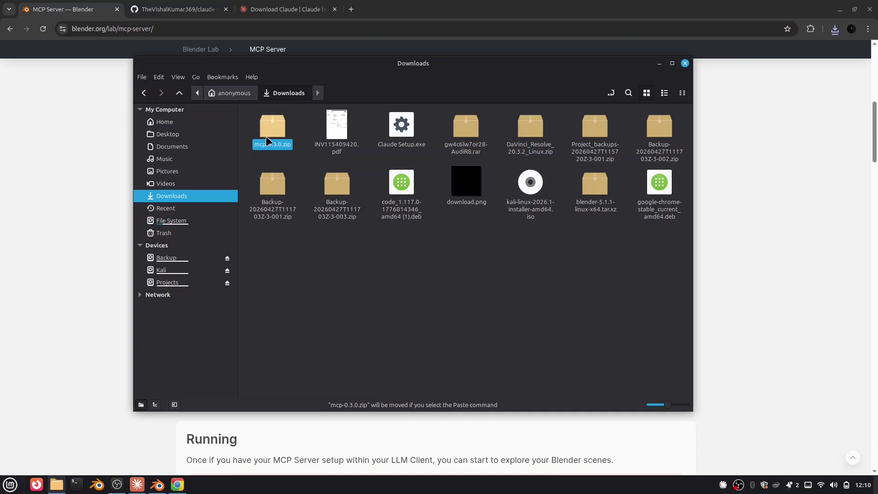
{"action": "left_click", "coordinate": [191, 258]}
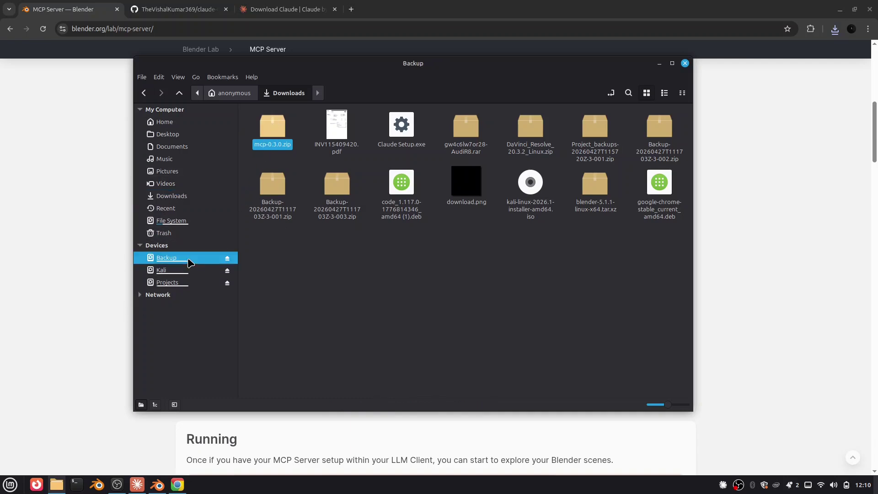
{"action": "left_click", "coordinate": [194, 282]}
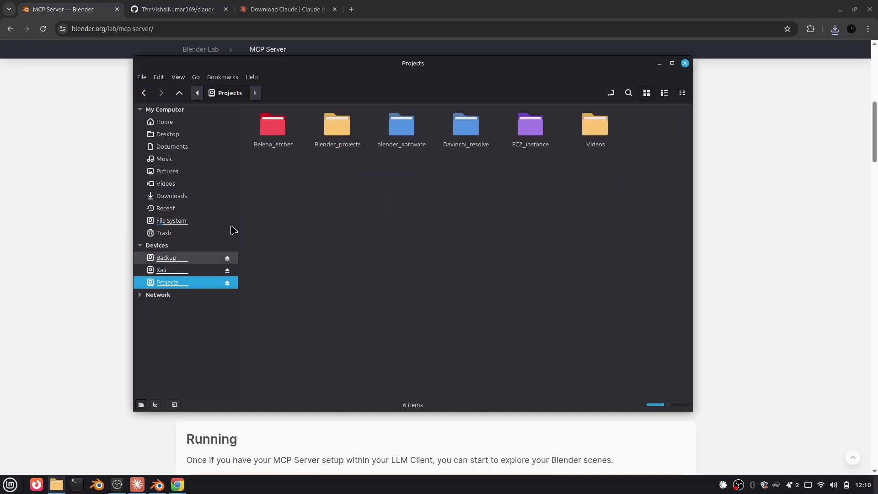
{"action": "double_click", "coordinate": [401, 136]}
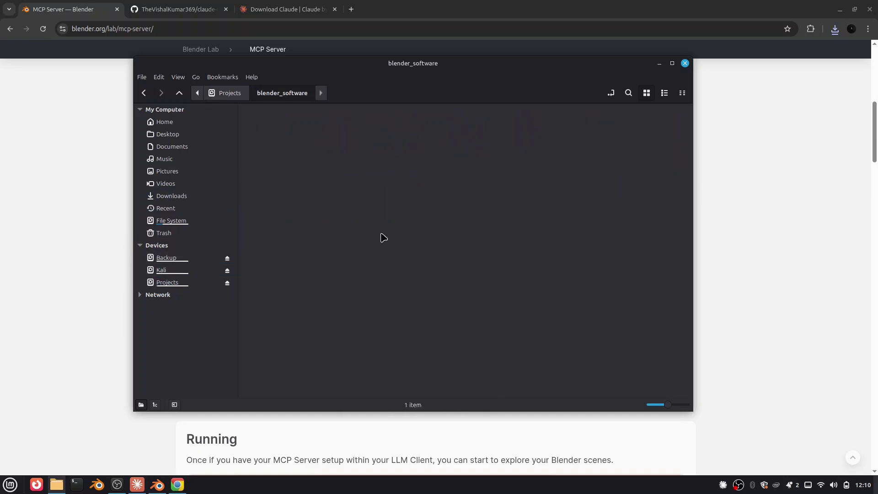
{"action": "double_click", "coordinate": [280, 132]}
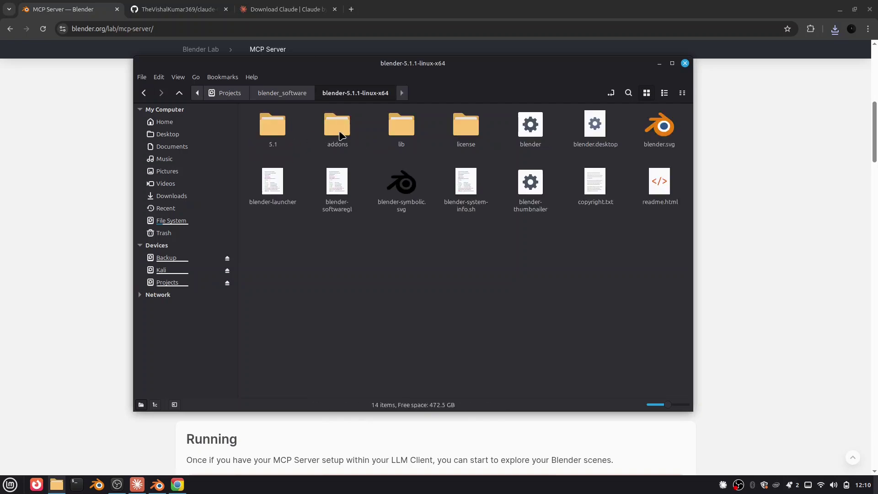
{"action": "left_click", "coordinate": [342, 139]}
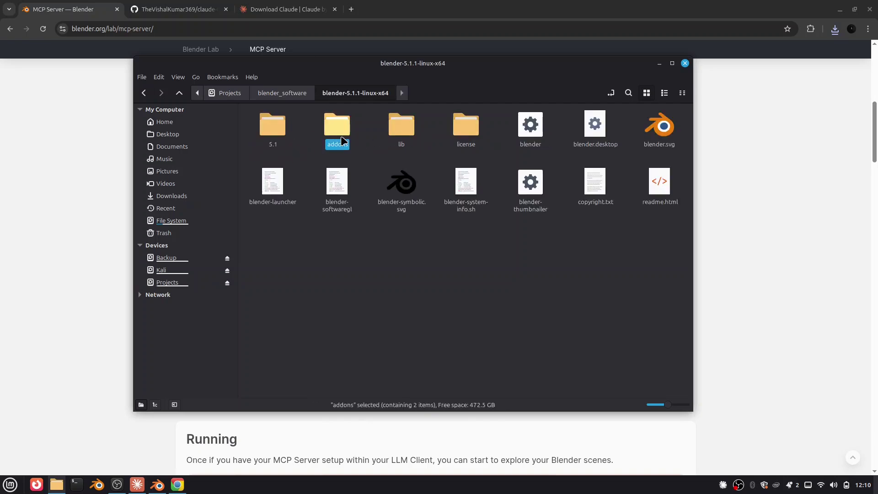
{"action": "double_click", "coordinate": [342, 139]}
{"action": "left_click_drag", "start_coordinate": [354, 218], "coordinate": [450, 217]}
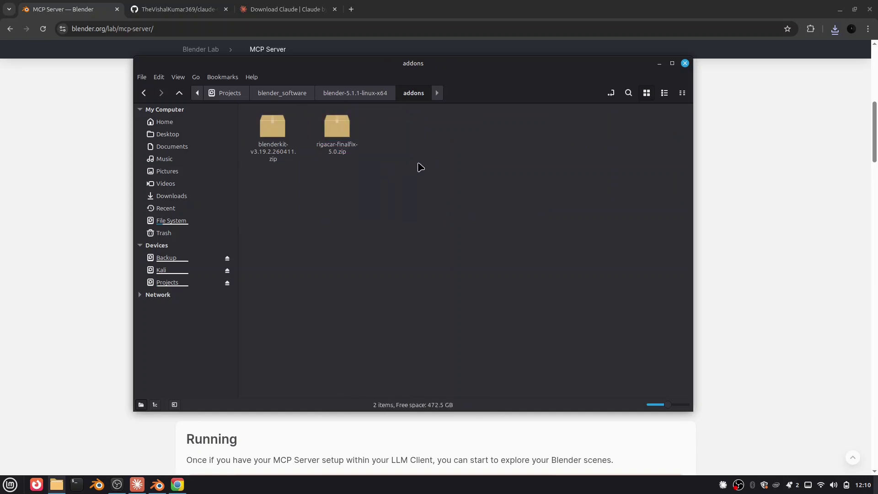
{"action": "right_click", "coordinate": [420, 167]}
{"action": "left_click", "coordinate": [472, 112]}
{"action": "left_click", "coordinate": [461, 260]}
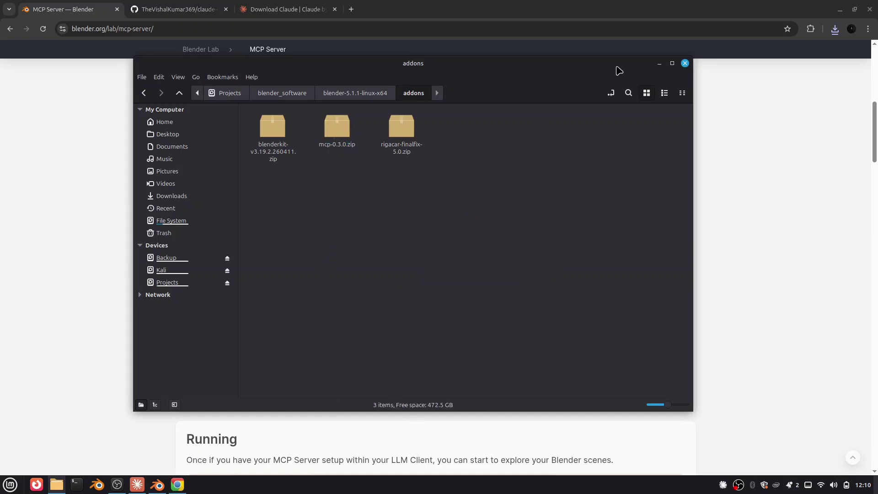
{"action": "left_click", "coordinate": [684, 63]}
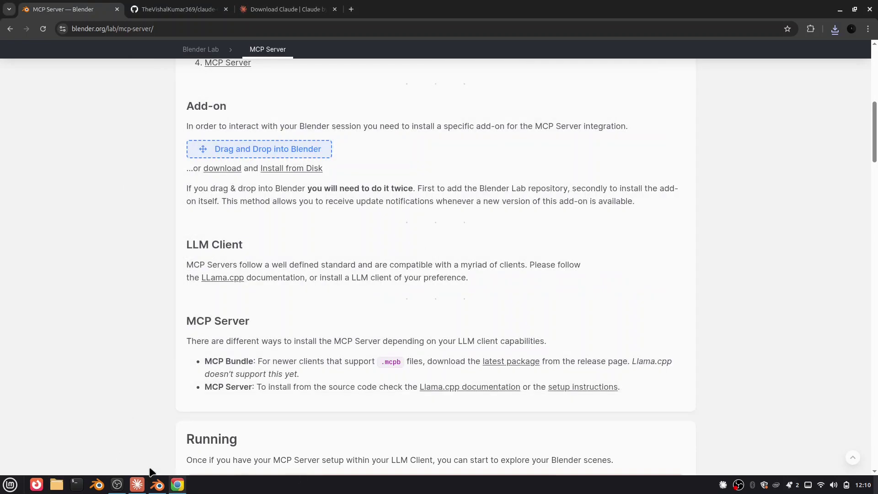
- Switch to Blender, open the add-on preferences, and check the MCP add-on's details
{"action": "left_click", "coordinate": [158, 484]}
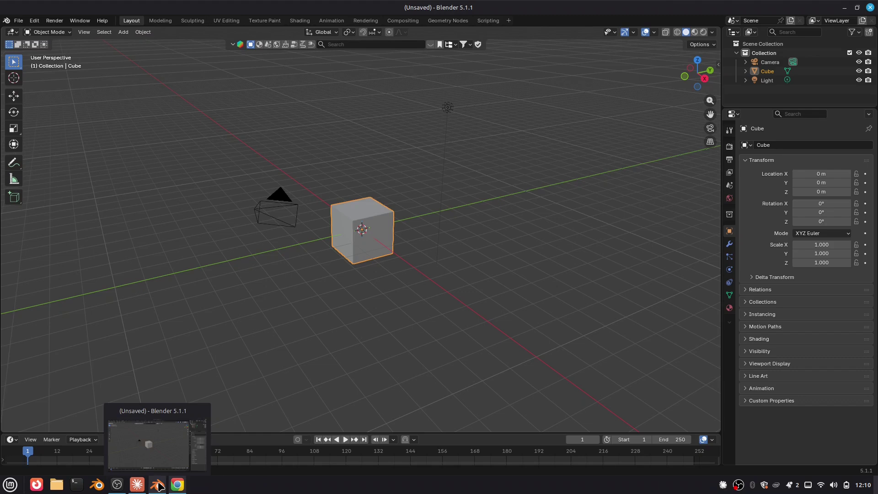
{"action": "left_click", "coordinate": [37, 21]}
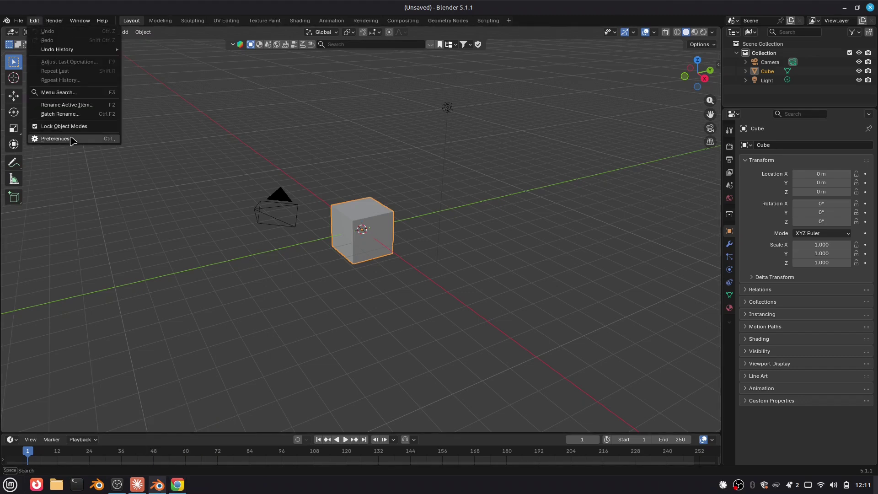
{"action": "left_click", "coordinate": [56, 138]}
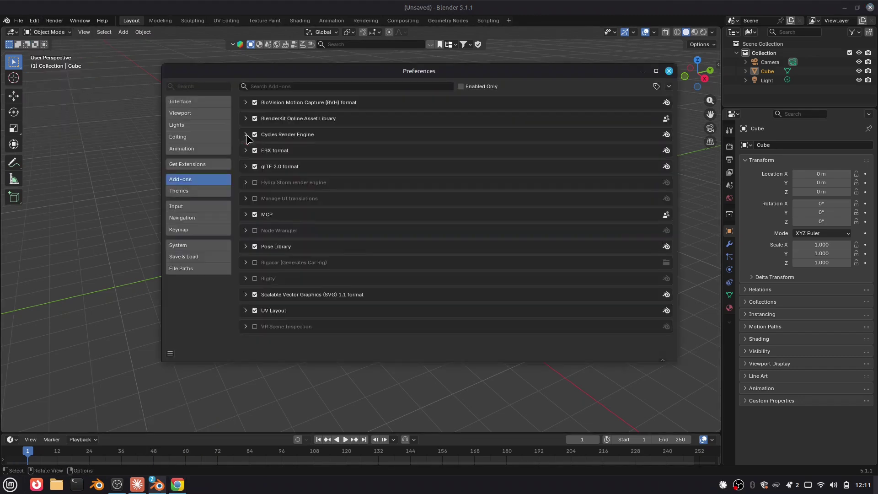
{"action": "left_click", "coordinate": [246, 215]}
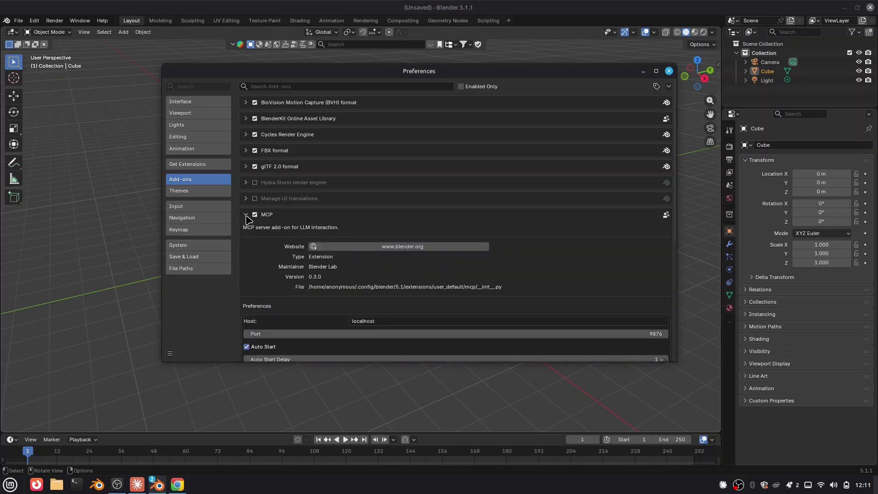
{"action": "left_click", "coordinate": [246, 217]}
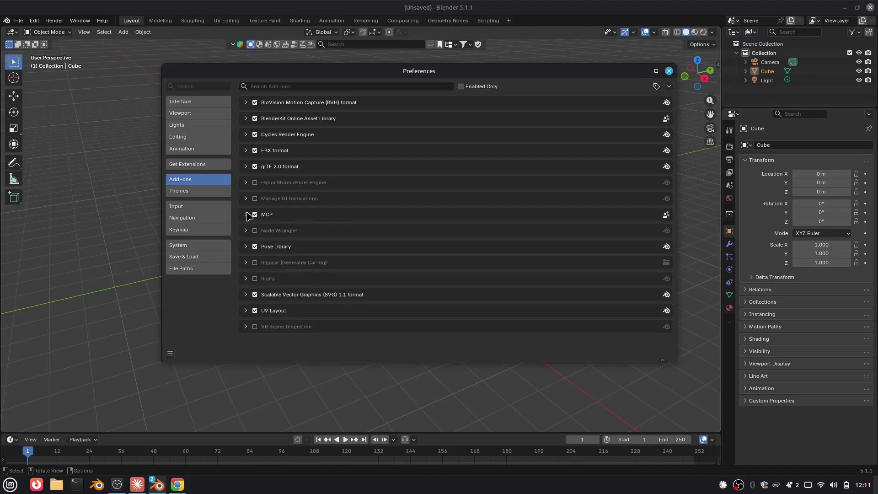
{"action": "left_click", "coordinate": [247, 215]}
{"action": "left_click", "coordinate": [246, 215]}
{"action": "left_click", "coordinate": [669, 86]}
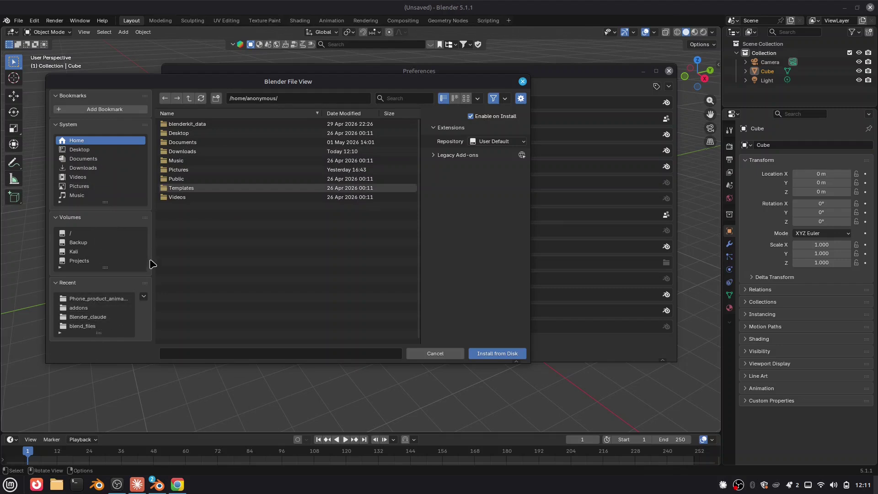
{"action": "left_click", "coordinate": [105, 170]}
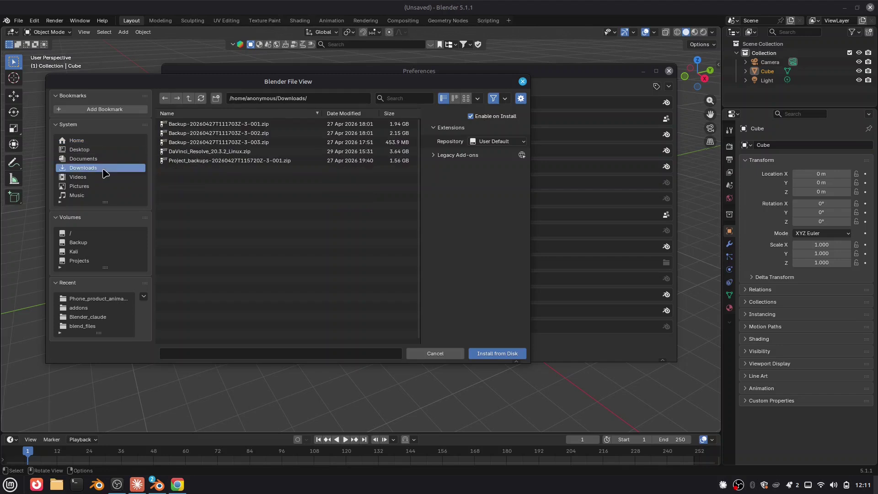
{"action": "left_click_drag", "start_coordinate": [239, 190], "coordinate": [392, 270]}
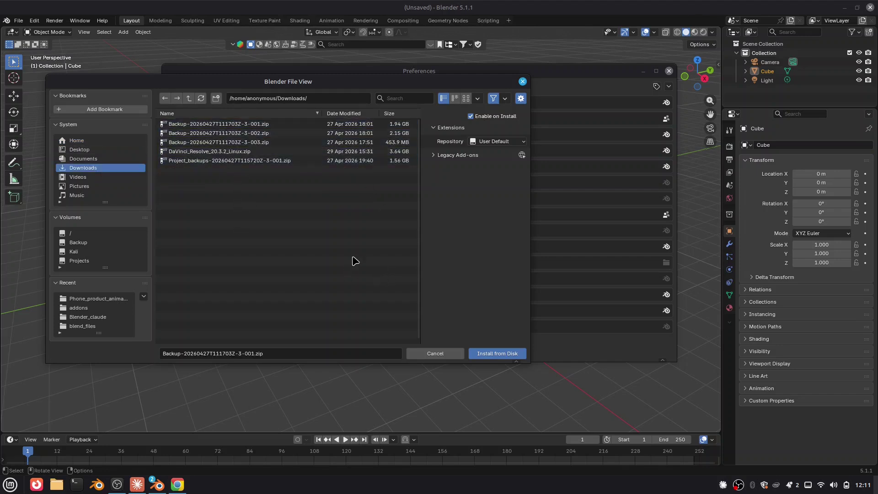
{"action": "left_click_drag", "start_coordinate": [329, 196], "coordinate": [323, 124]}
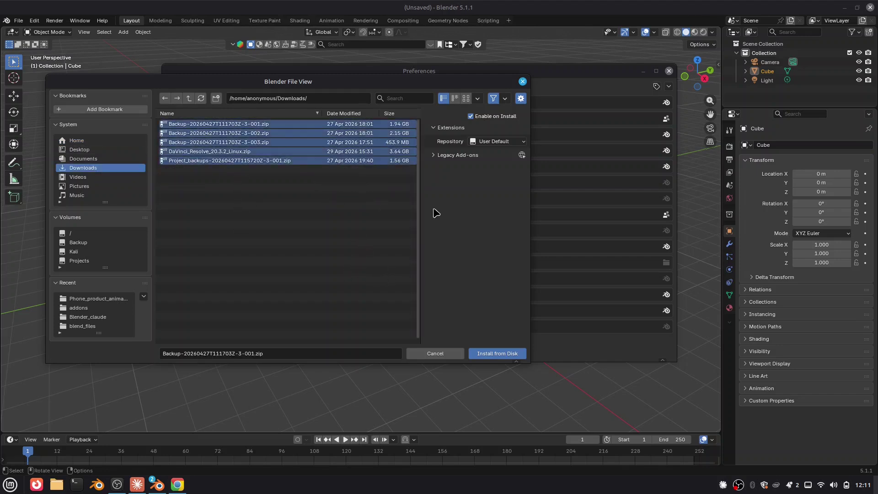
{"action": "left_click", "coordinate": [522, 81]}
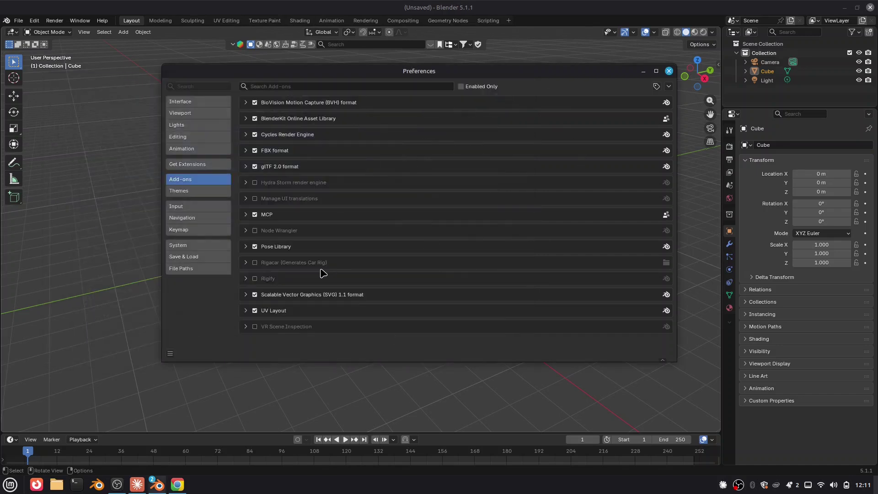
- Examine the MCP add-on's host, port, auto start and server settings, and close the Preferences window
{"action": "left_click", "coordinate": [246, 214]}
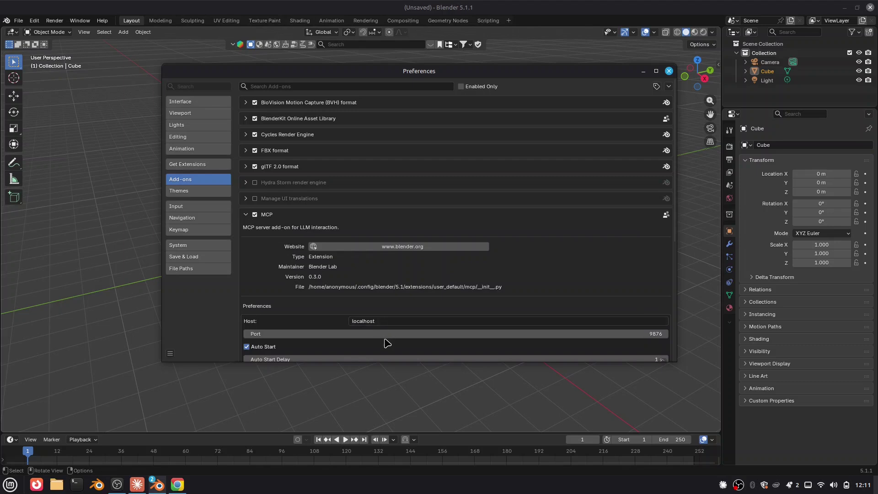
{"action": "scroll", "coordinate": [396, 288], "scroll_direction": "down", "scroll_amount": 1}
{"action": "scroll", "coordinate": [396, 298], "scroll_direction": "up", "scroll_amount": 1}
{"action": "left_click_drag", "start_coordinate": [675, 173], "coordinate": [676, 210]}
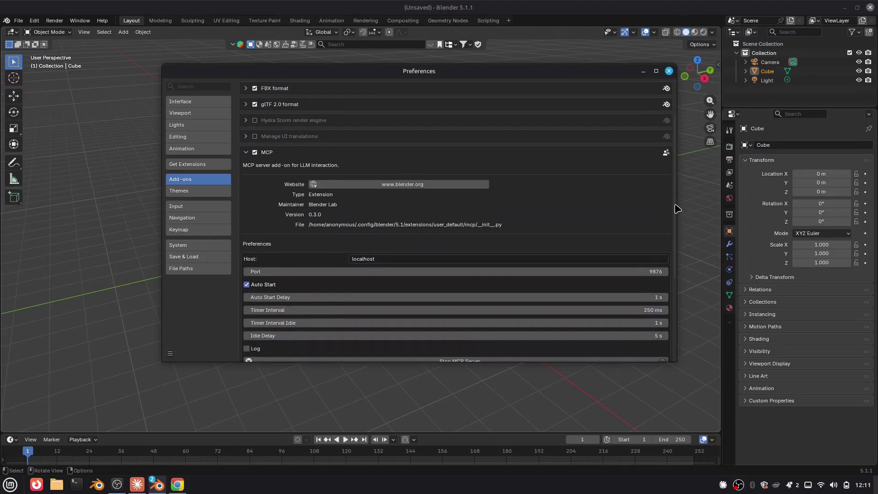
{"action": "left_click", "coordinate": [246, 152]}
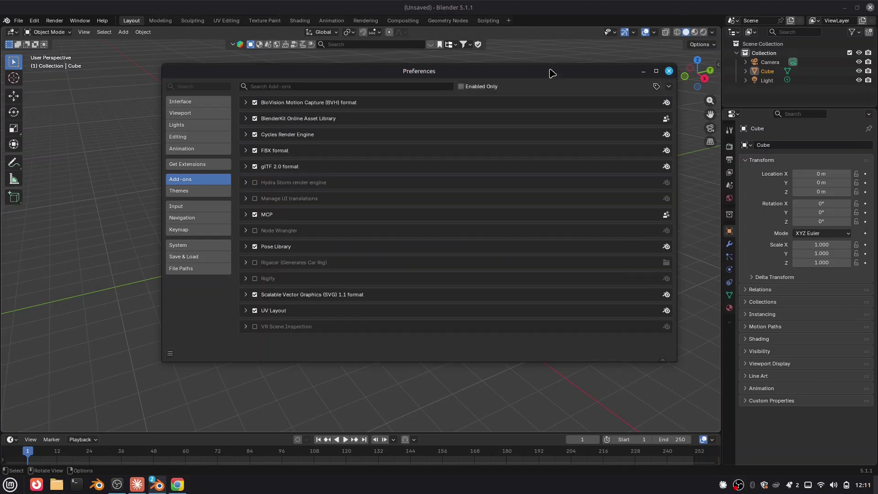
{"action": "left_click", "coordinate": [669, 72]}
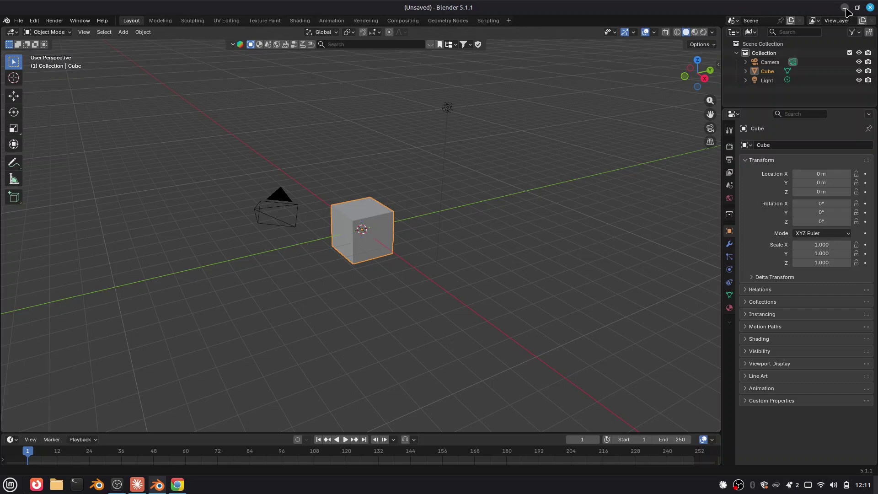
- Switch to Claude and install the Blender connector from the Directory, confirming the extension installation
{"action": "left_click", "coordinate": [137, 483]}
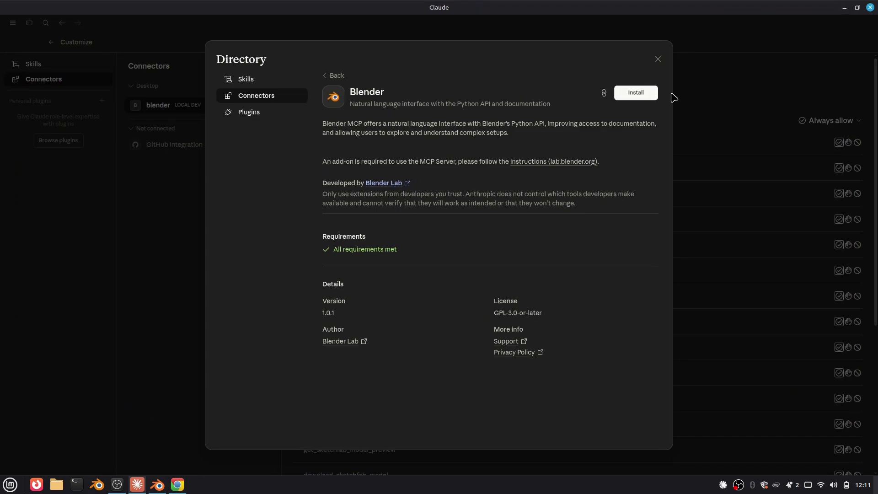
{"action": "left_click", "coordinate": [649, 93]}
{"action": "left_click", "coordinate": [649, 93]}
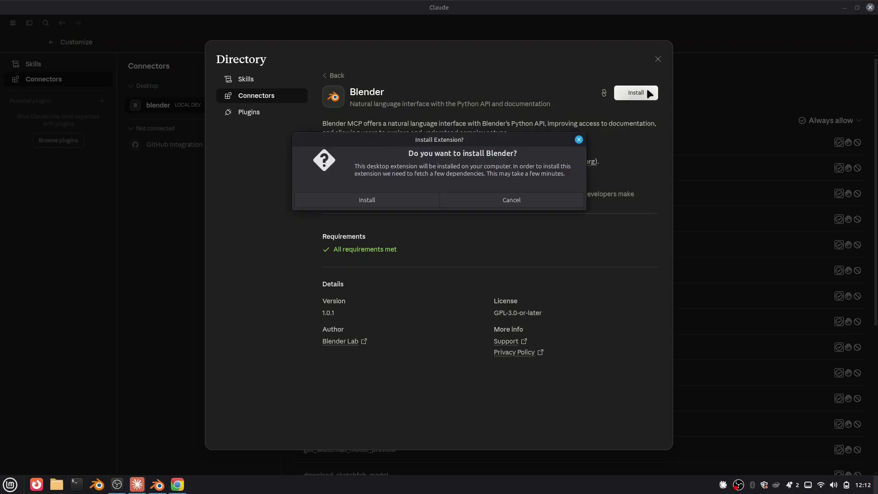
{"action": "left_click", "coordinate": [370, 199]}
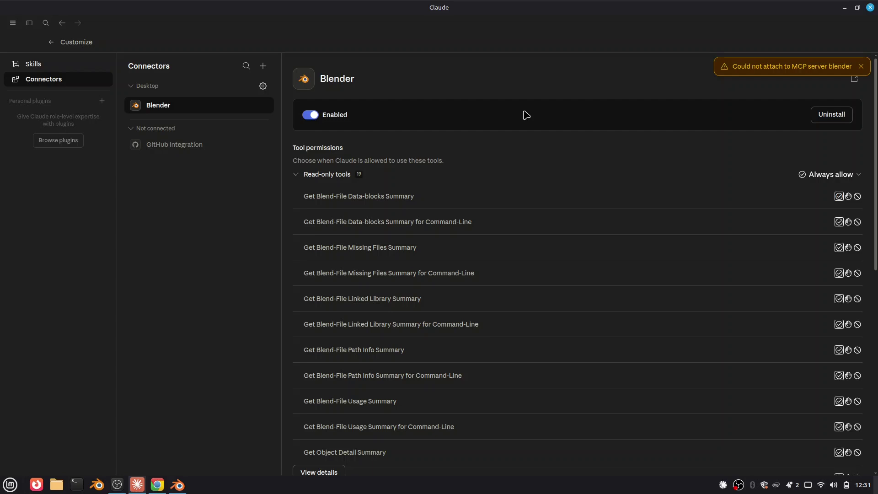
{"action": "left_click", "coordinate": [840, 6]}
{"action": "left_click_drag", "start_coordinate": [165, 66], "coordinate": [671, 76]}
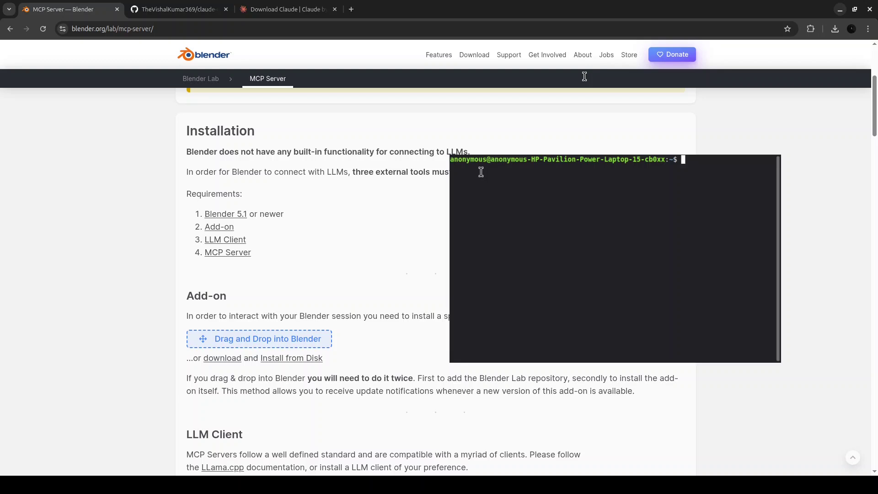
{"action": "type", "text": "curl"}
{"action": "type", "text": "-LsSf https://astral.sh/uv/install.sh | sh"}
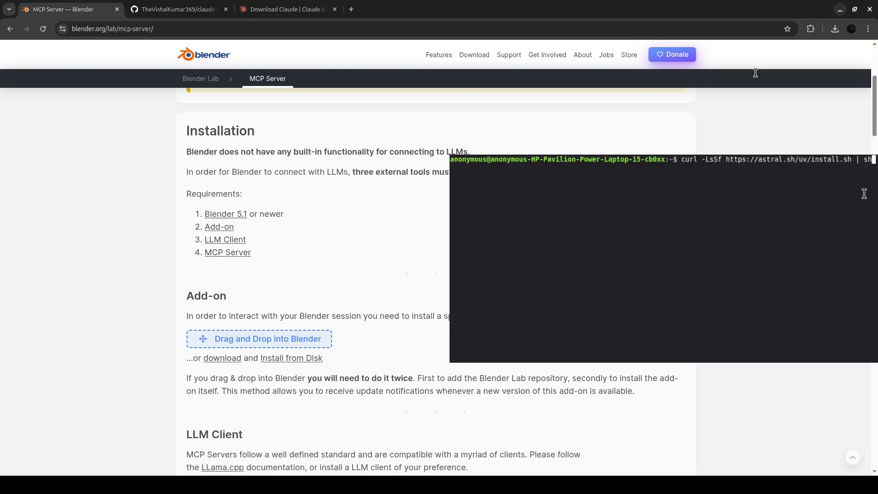
{"action": "key", "text": "Return"}
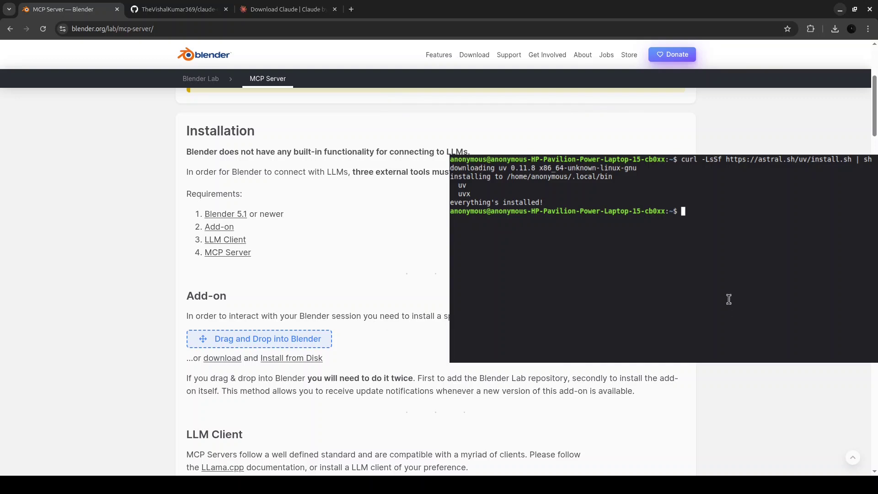
{"action": "type", "text": "which uvx"}
{"action": "key", "text": "Return"}
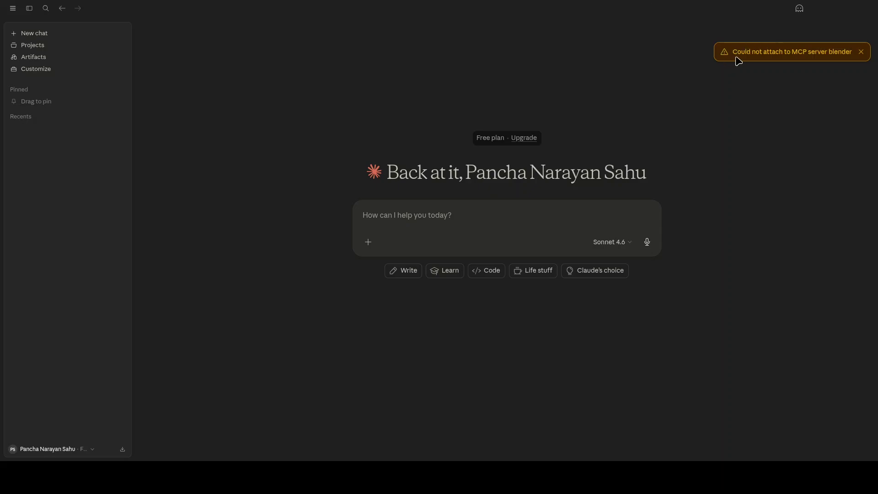
- Dismiss Claude's MCP server warning and open the location of claude_desktop_config.json from the Developer settings for local MCP servers
{"action": "left_click_drag", "start_coordinate": [735, 52], "coordinate": [849, 52]}
{"action": "left_click", "coordinate": [862, 53]}
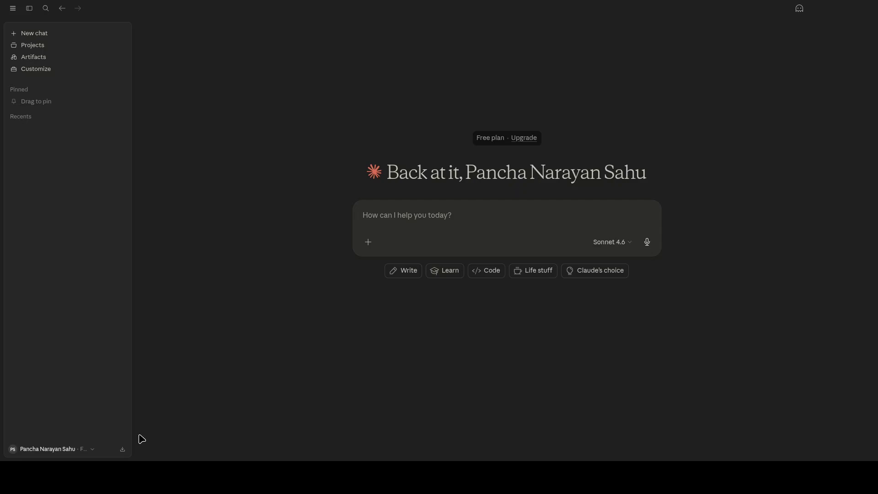
{"action": "left_click", "coordinate": [85, 449]}
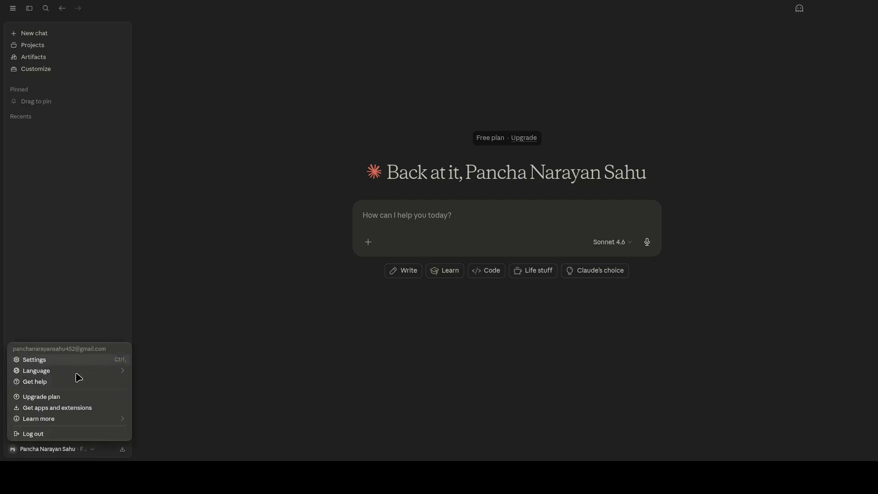
{"action": "key", "text": "ctrl+comma"}
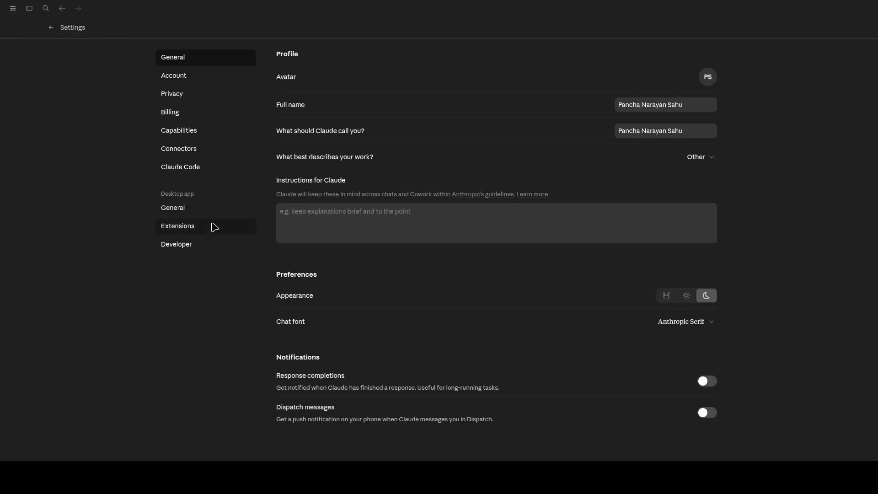
{"action": "left_click", "coordinate": [180, 247]}
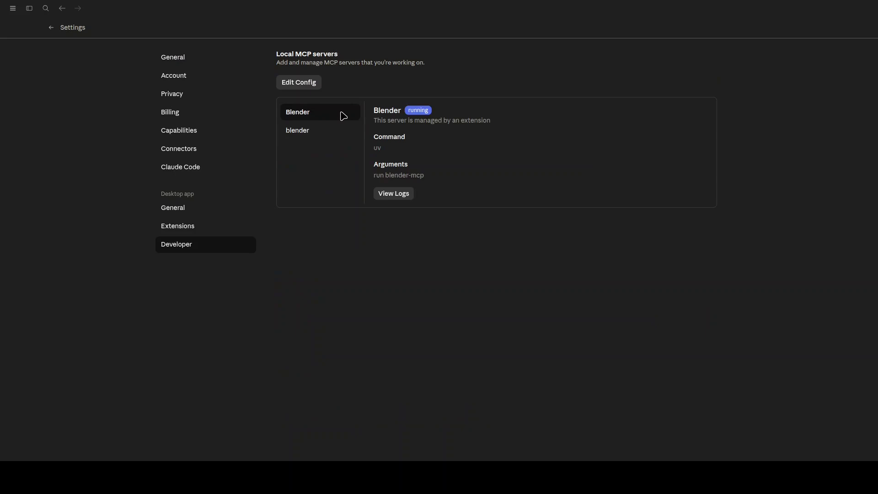
{"action": "left_click", "coordinate": [306, 85]}
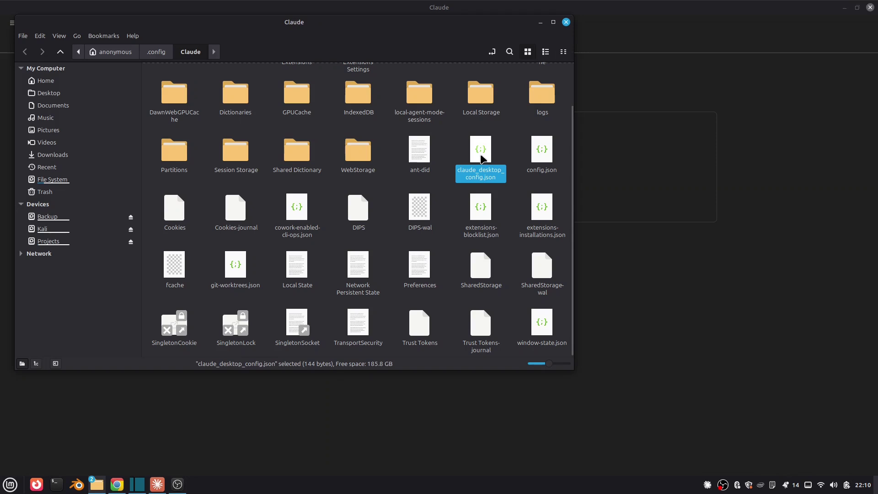
- Open claude_desktop_config.json and add an mcpServers entry "blender" with command "/home/anonymous/.local/bin/uvx" and args ["blender-mcp"] after the preferences block
{"action": "double_click", "coordinate": [457, 116]}
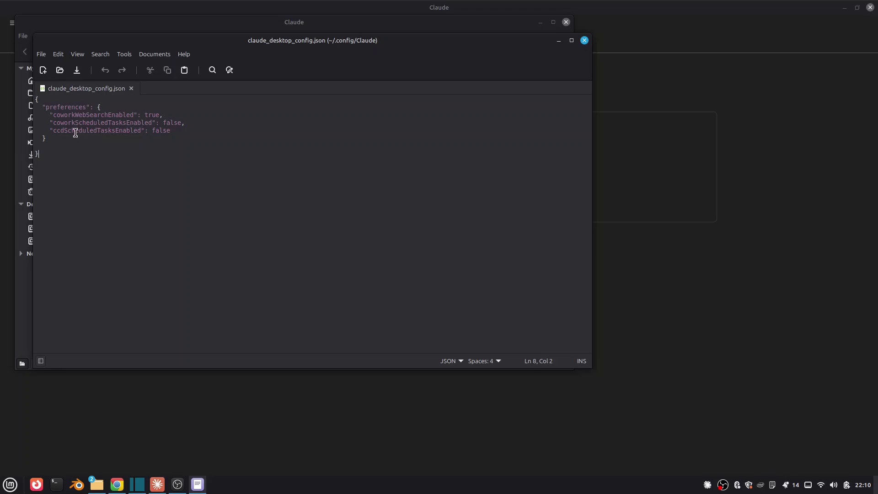
{"action": "left_click", "coordinate": [74, 138]}
{"action": "type", "text": ","}
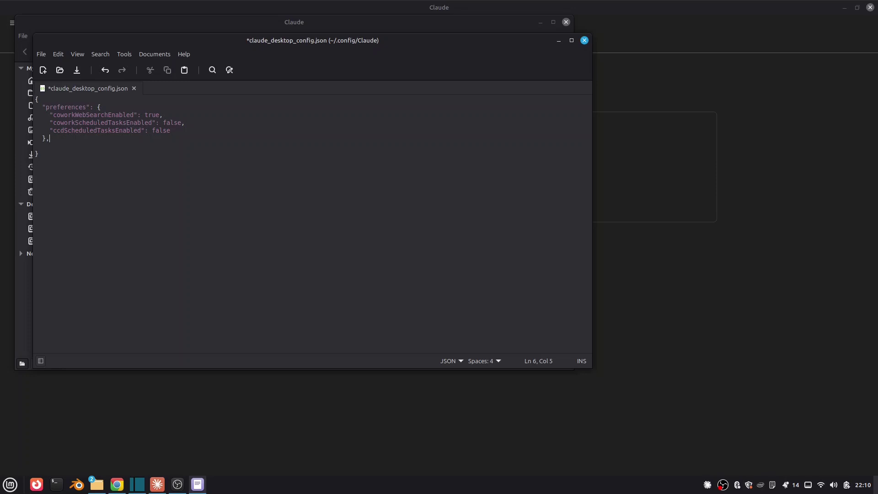
{"action": "key", "text": "Return"}
{"action": "type", "text": "\"mcpServers\": {     \"blender\": {       \"command\": \"/home/anonymous/.local/bin/uvx\",       \"args\": [\"blender-mcp\"]     }   }"}
- Tidy the mcpServers block by correcting its indentation, separating it with a blank line and removing the extra line before the closing brace, and save the file
{"action": "key", "text": "Up"}
{"action": "key", "text": "Up"}
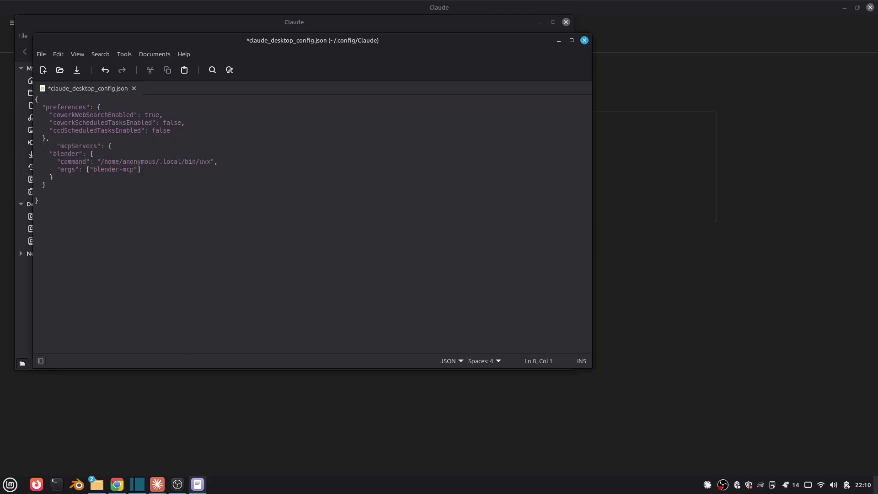
{"action": "key", "text": "Right"}
{"action": "key", "text": "Right"}
{"action": "key", "text": "Right"}
{"action": "key", "text": "Right"}
{"action": "key", "text": "Right"}
{"action": "key", "text": "Right"}
{"action": "key", "text": "BackSpace"}
{"action": "key", "text": "BackSpace"}
{"action": "key", "text": "BackSpace"}
{"action": "key", "text": "BackSpace"}
{"action": "key", "text": "Return"}
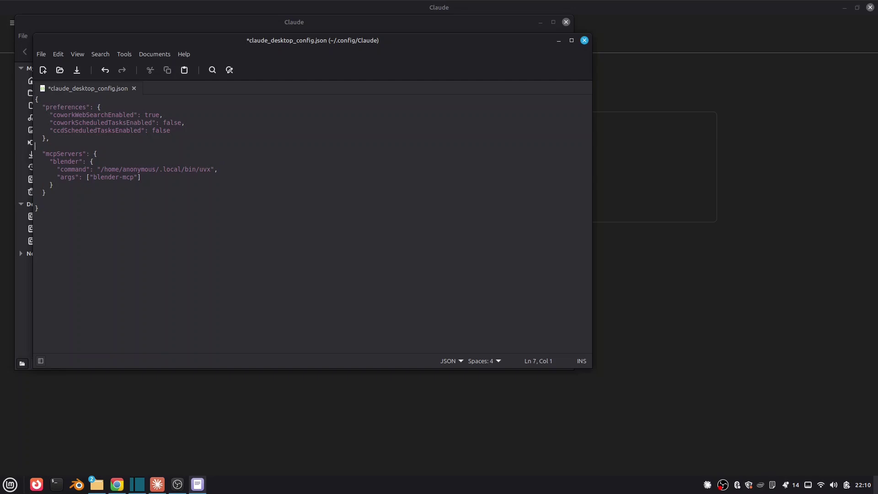
{"action": "key", "text": "Down"}
{"action": "key", "text": "Down"}
{"action": "key", "text": "BackSpace"}
{"action": "key", "text": "ctrl+s"}
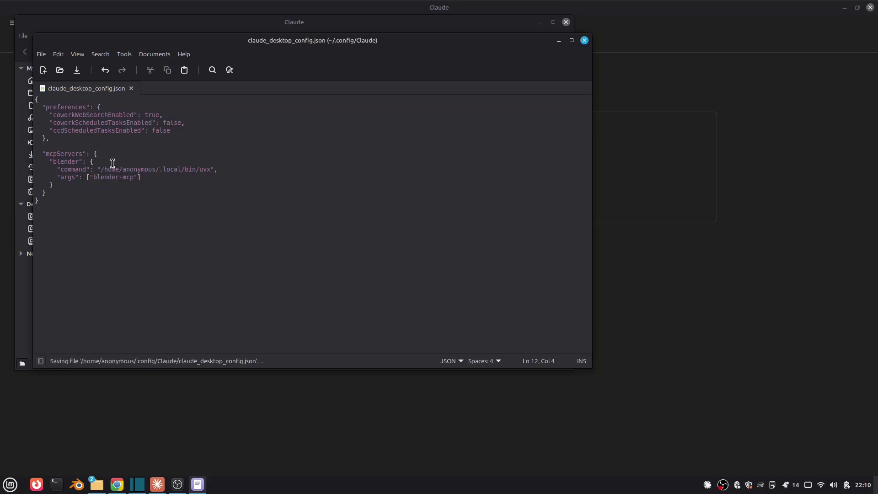
- Review the blender server's command and args lines in claude_desktop_config.json, save the file and close it along with its folder window
{"action": "left_click", "coordinate": [176, 178]}
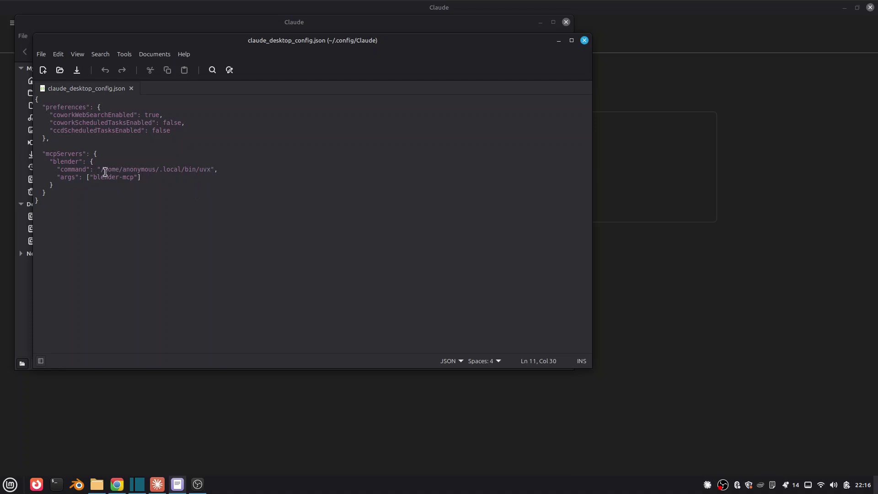
{"action": "mouse_move", "coordinate": [56, 169]}
{"action": "left_mouse_down"}
{"action": "mouse_move", "coordinate": [223, 170]}
{"action": "mouse_move", "coordinate": [51, 179]}
{"action": "left_mouse_up"}
{"action": "left_click", "coordinate": [239, 176]}
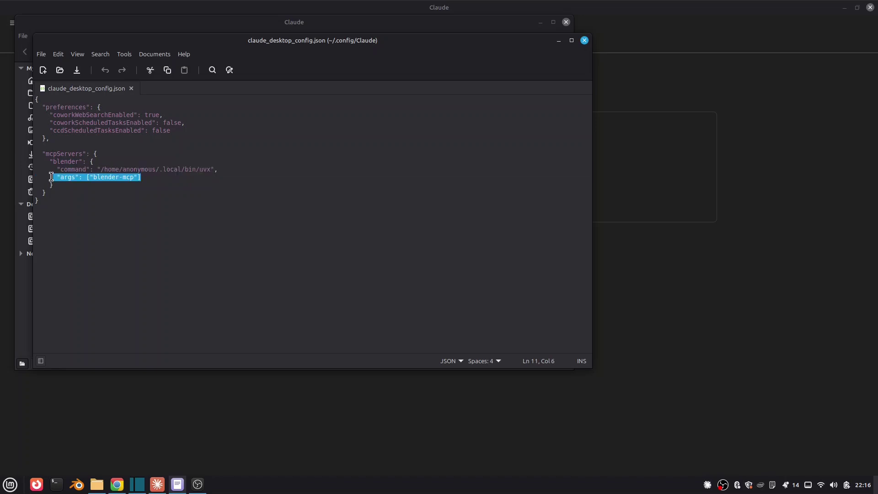
{"action": "left_click", "coordinate": [244, 176]}
{"action": "left_click_drag", "start_coordinate": [233, 171], "coordinate": [48, 170]}
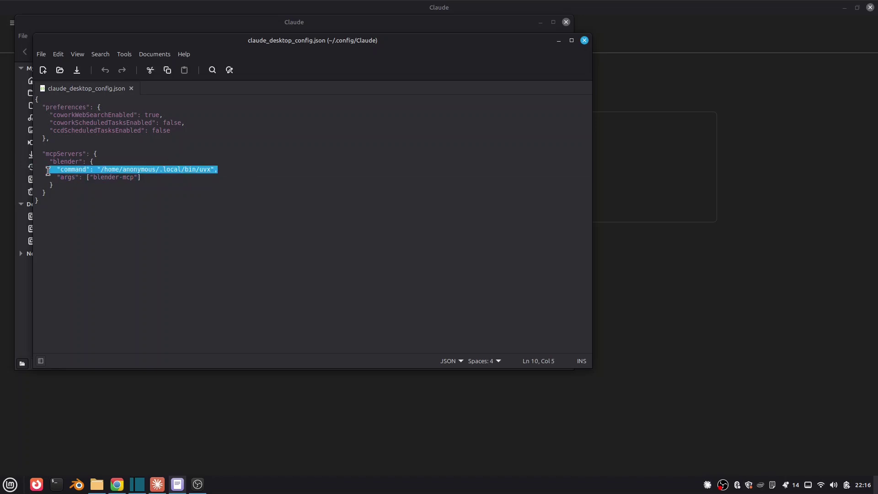
{"action": "left_click", "coordinate": [208, 183]}
{"action": "left_click", "coordinate": [393, 248]}
{"action": "key", "text": "ctrl+s"}
{"action": "left_click", "coordinate": [584, 40]}
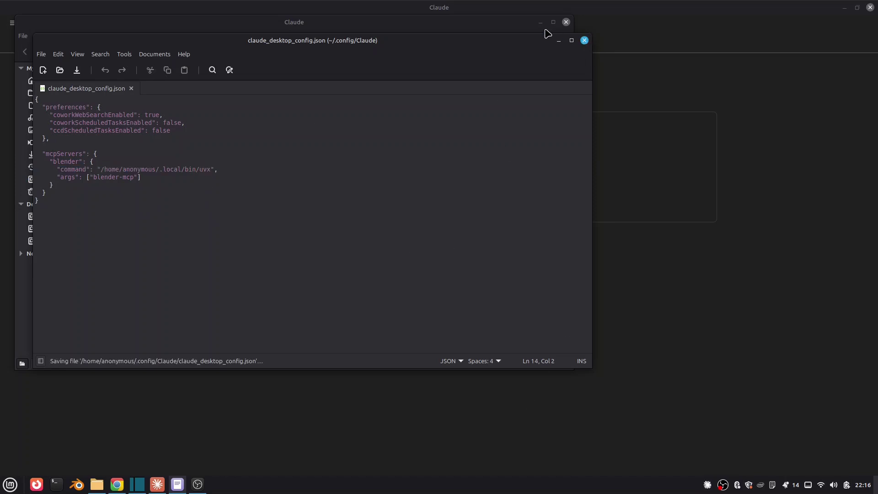
{"action": "key", "text": "ctrl+w"}
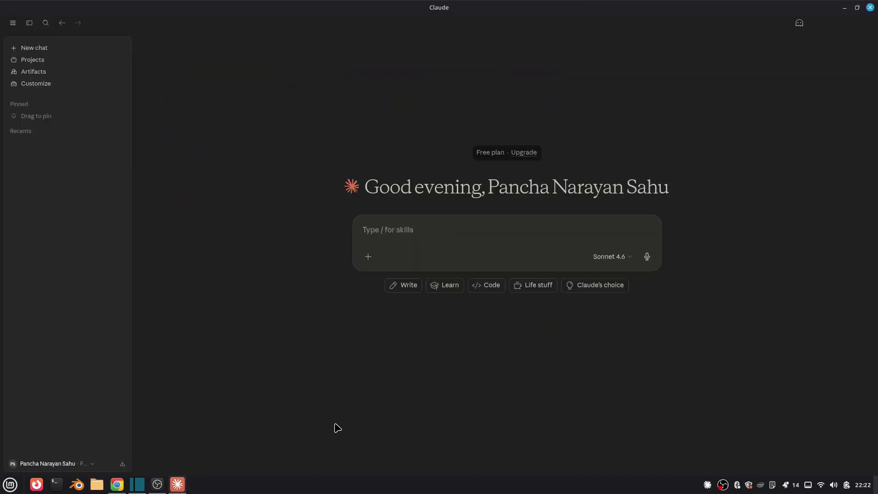
- Open Claude's Connectors settings and set the tool permissions of the local dev blender connector to Always allow
{"action": "left_click", "coordinate": [77, 87]}
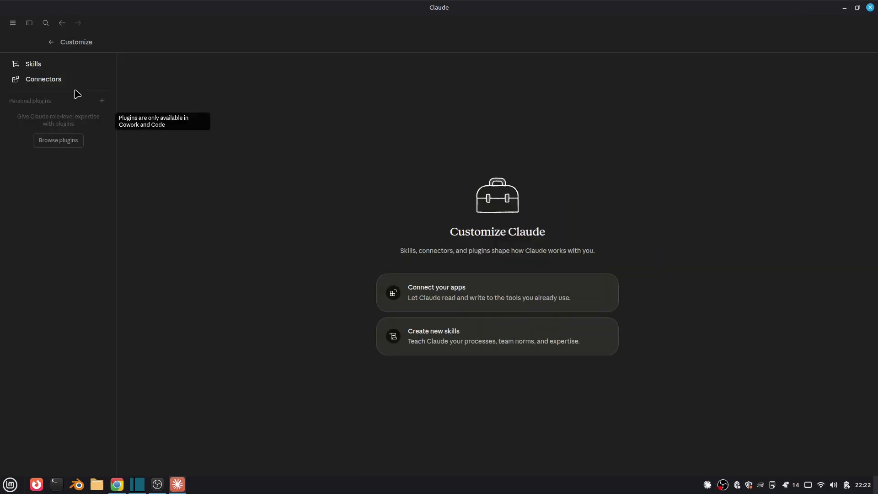
{"action": "left_click", "coordinate": [63, 85]}
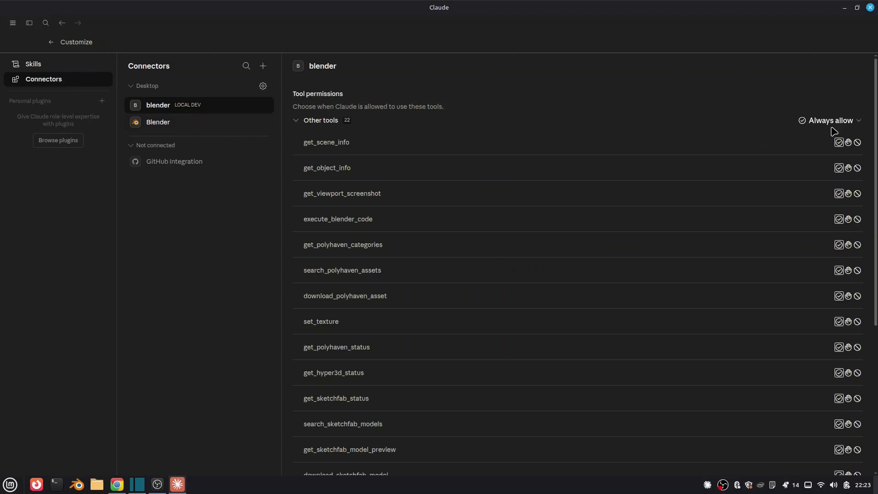
{"action": "left_click", "coordinate": [846, 122]}
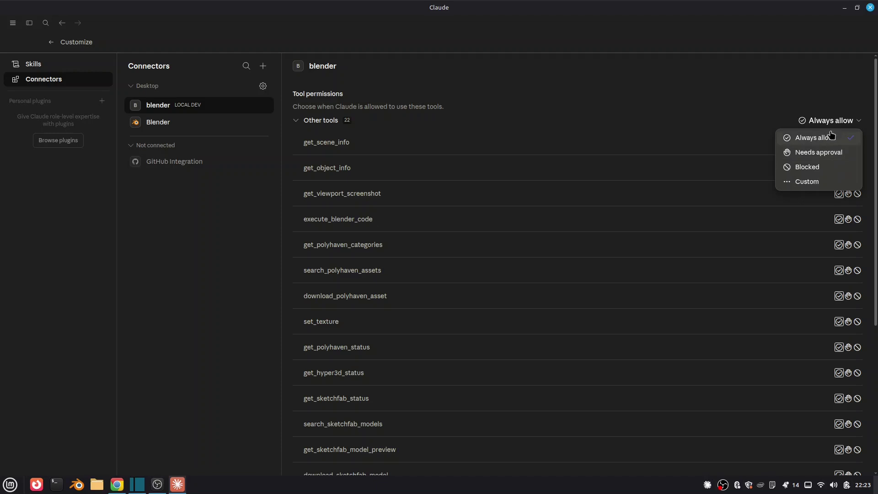
{"action": "mouse_move", "coordinate": [876, 159]}
{"action": "left_mouse_down"}
{"action": "mouse_move", "coordinate": [876, 304]}
{"action": "mouse_move", "coordinate": [876, 158]}
{"action": "left_mouse_up"}
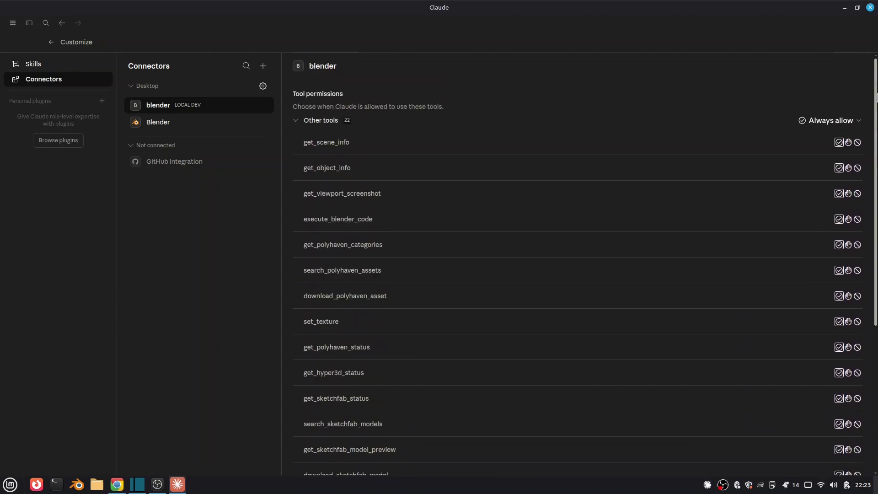
{"action": "left_click", "coordinate": [849, 121]}
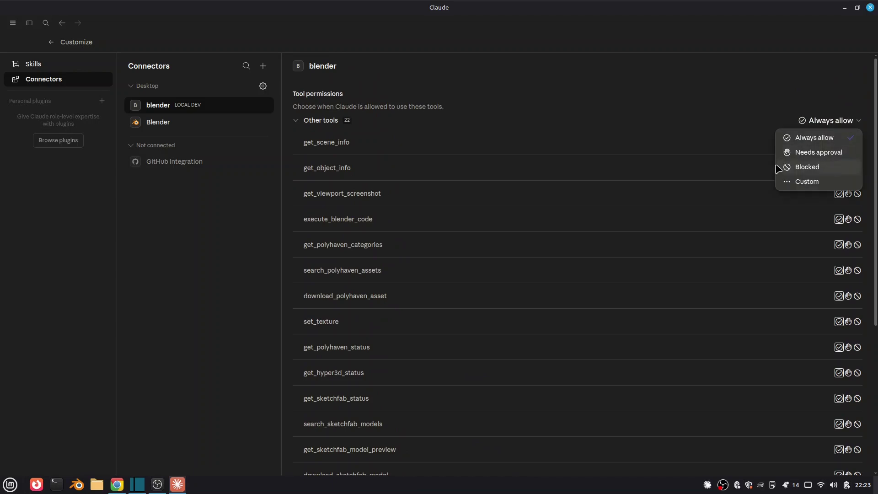
{"action": "left_click", "coordinate": [798, 139]}
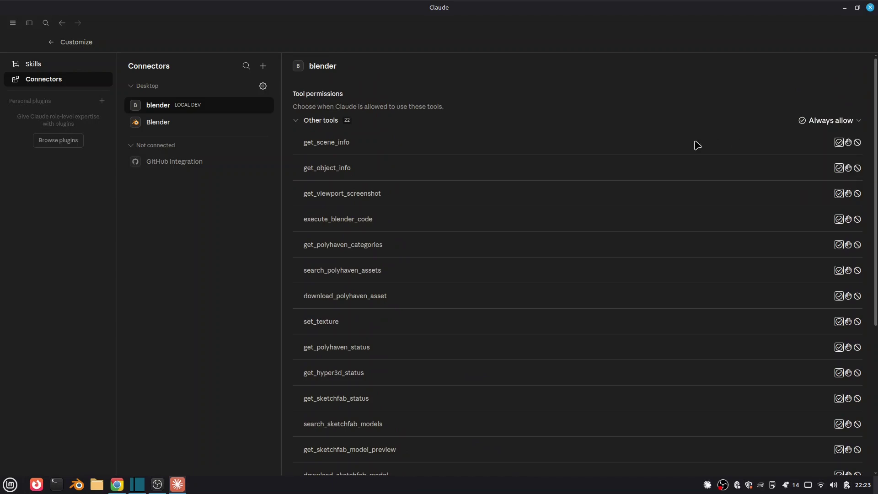
- Set both the read-only tools and the write/delete tools of the Blender extension connector to Always allow
{"action": "left_click", "coordinate": [147, 121]}
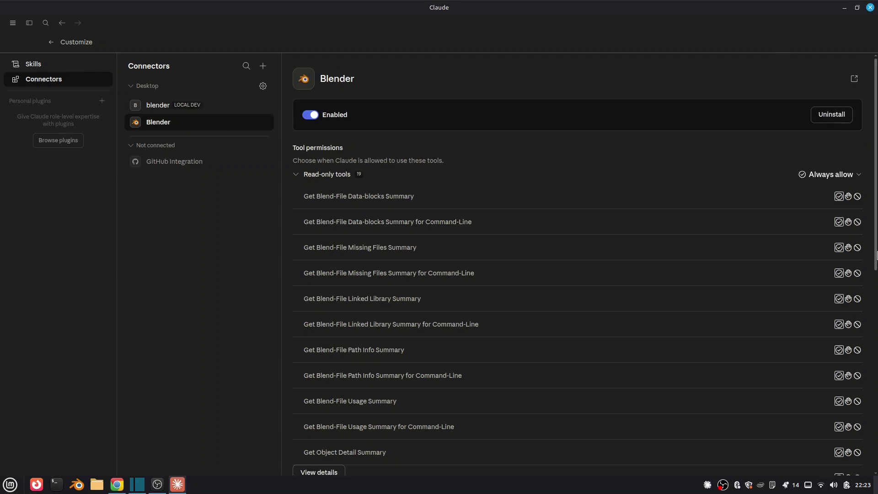
{"action": "left_click", "coordinate": [854, 179]}
{"action": "left_click", "coordinate": [844, 191]}
{"action": "left_click_drag", "start_coordinate": [876, 187], "coordinate": [875, 387]}
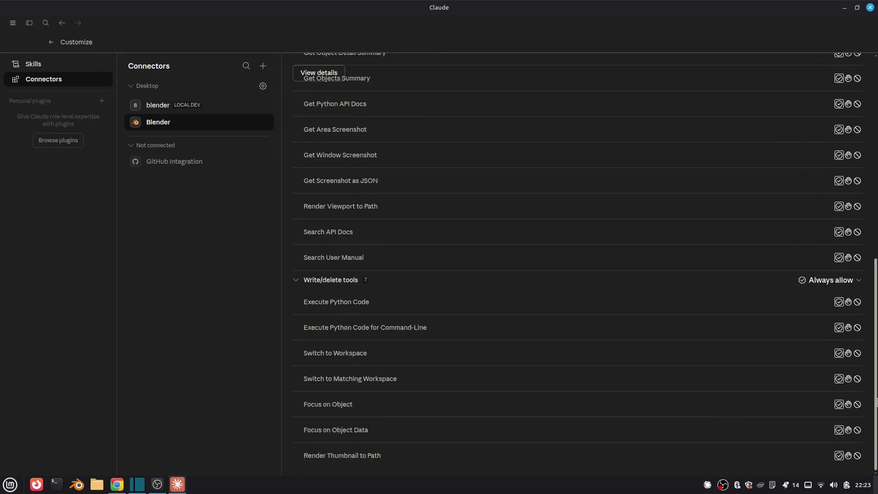
{"action": "left_click", "coordinate": [851, 280]}
{"action": "left_click", "coordinate": [843, 298]}
{"action": "left_click_drag", "start_coordinate": [875, 273], "coordinate": [874, 151]}
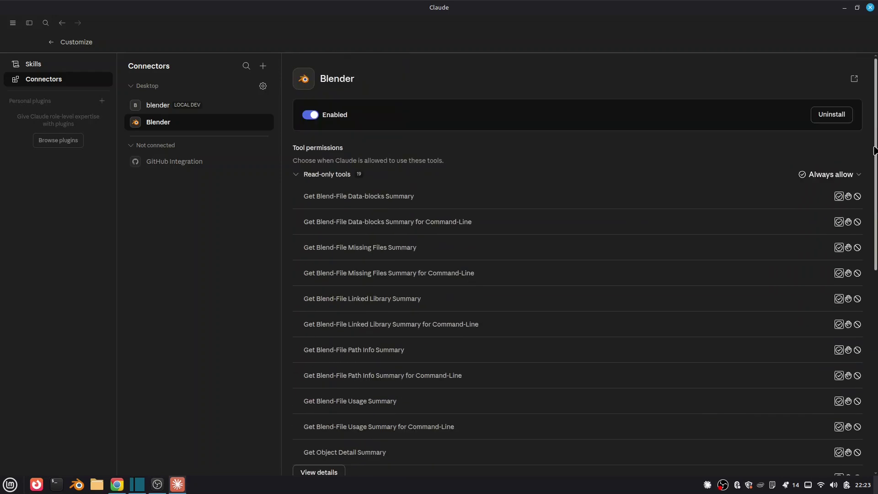
{"action": "left_click", "coordinate": [204, 111]}
{"action": "left_click", "coordinate": [218, 126]}
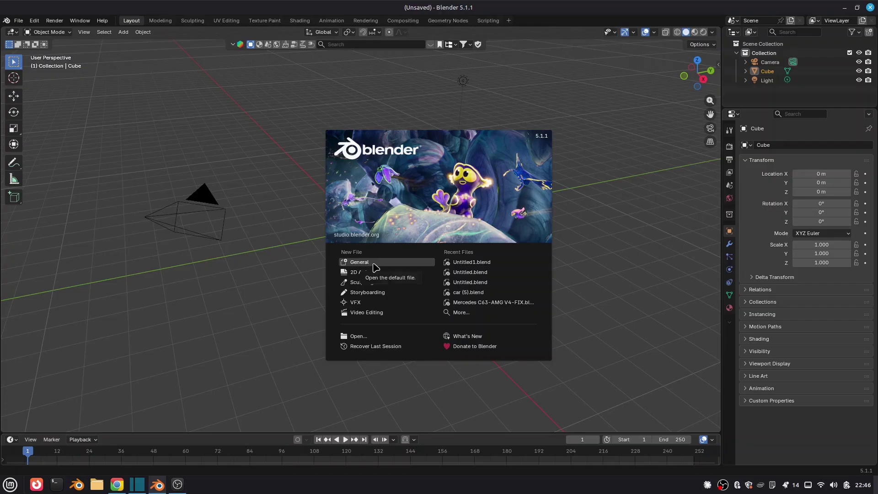
- Switch to Blender, create a General file and start the MCP server from the MCP add-on's preferences
{"action": "left_click", "coordinate": [372, 262]}
{"action": "middle_click_drag", "start_coordinate": [336, 268], "coordinate": [277, 244]}
{"action": "left_click", "coordinate": [34, 20]}
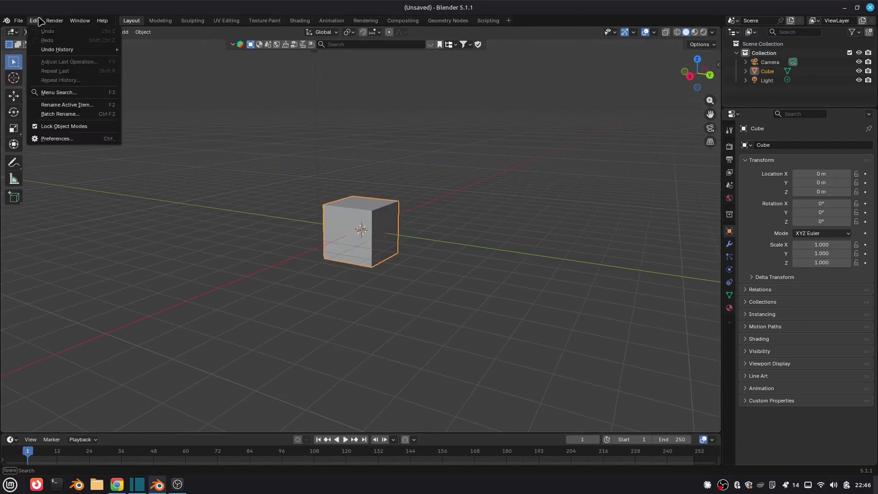
{"action": "left_click", "coordinate": [54, 138]}
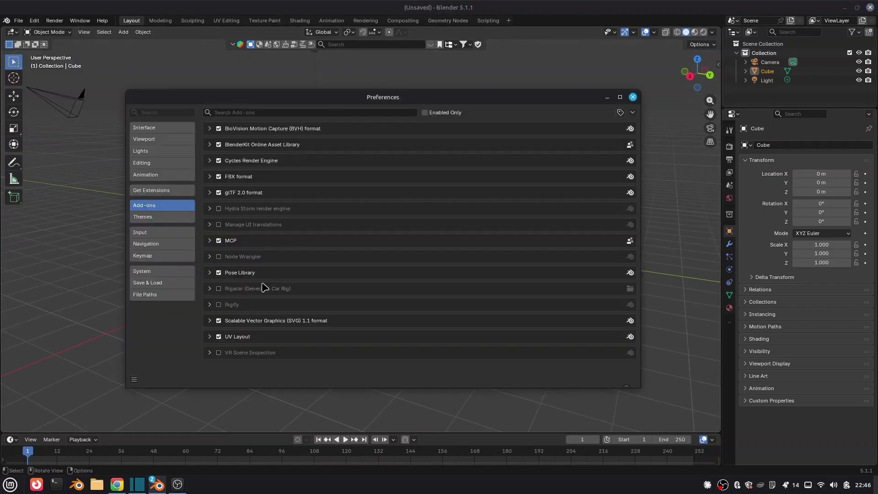
{"action": "left_click", "coordinate": [209, 240]}
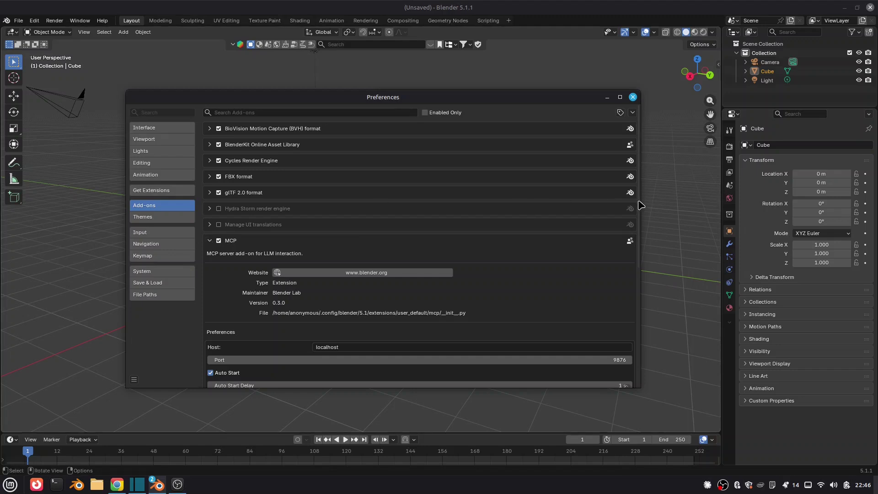
{"action": "left_click_drag", "start_coordinate": [639, 204], "coordinate": [639, 243]}
{"action": "left_click", "coordinate": [377, 372]}
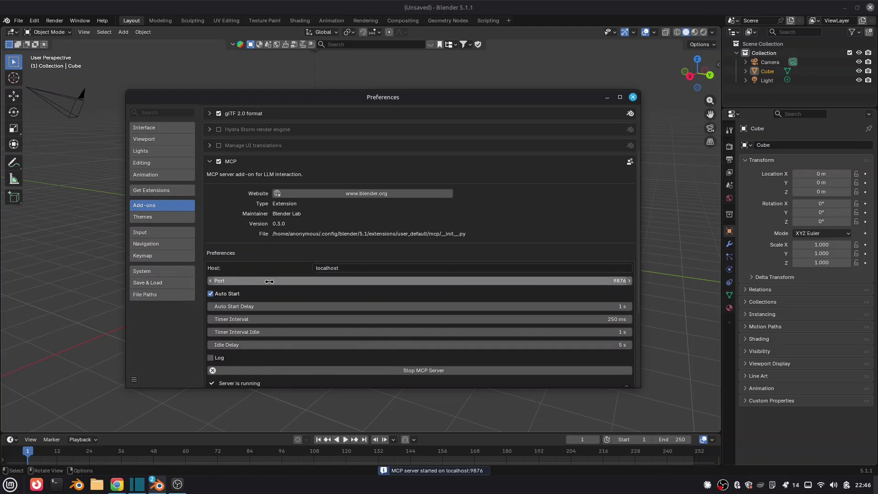
- Examine the MCP add-on's host, port and server status in its preferences
{"action": "left_click", "coordinate": [325, 268]}
{"action": "left_click", "coordinate": [333, 268]}
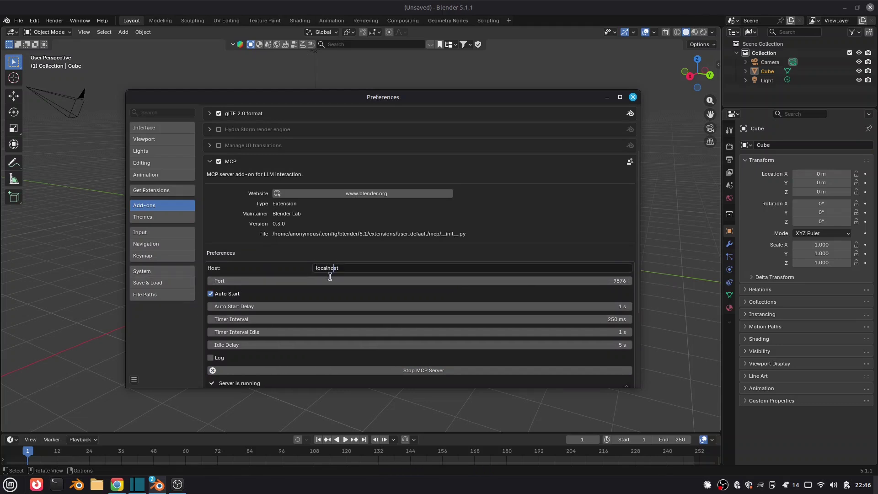
{"action": "key", "text": "Return"}
{"action": "scroll", "coordinate": [640, 246], "scroll_direction": "down", "scroll_amount": 1}
{"action": "scroll", "coordinate": [640, 246], "scroll_direction": "down", "scroll_amount": 2}
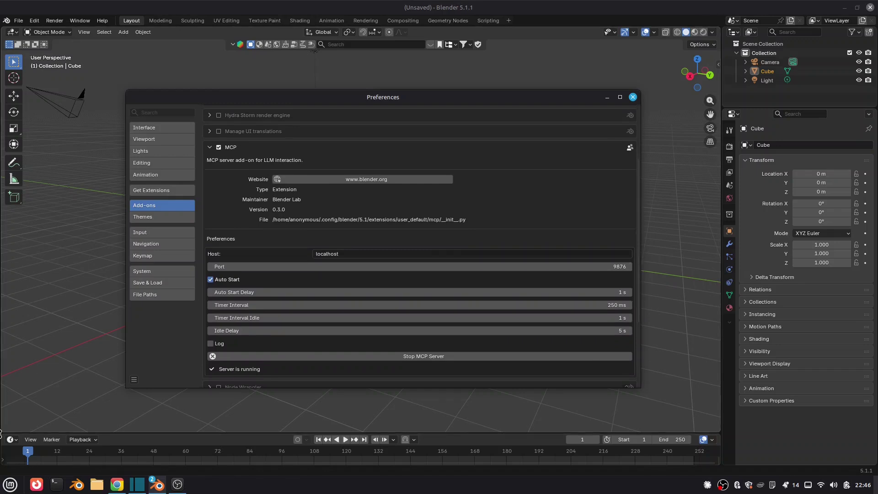
{"action": "left_click", "coordinate": [236, 356]}
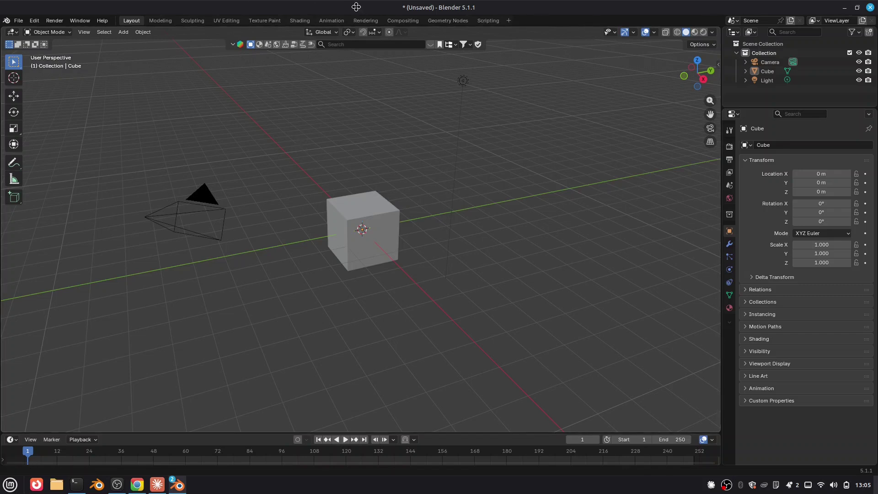
- Arrange the Blender and Claude windows side by side, with Blender on the left half and Claude on the right half
{"action": "left_click_drag", "start_coordinate": [380, 159], "coordinate": [323, 6]}
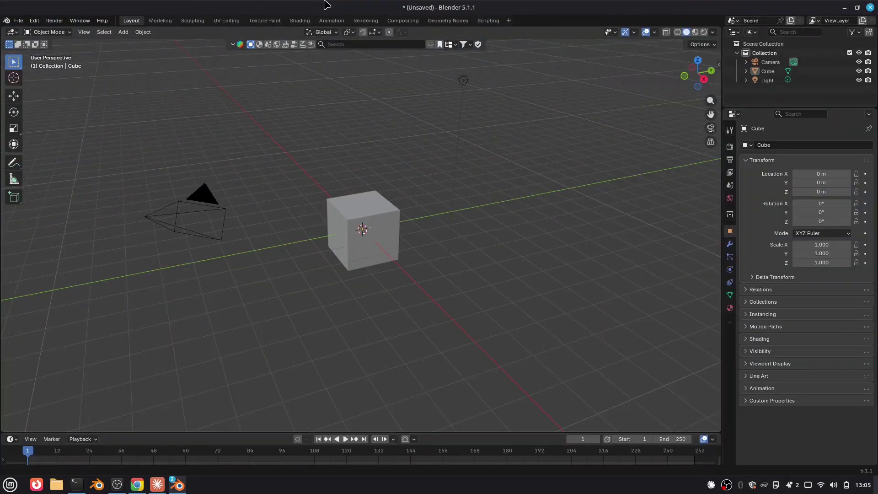
{"action": "mouse_move", "coordinate": [140, 486]}
{"action": "key", "text": "super+Down"}
{"action": "left_click_drag", "start_coordinate": [573, 51], "coordinate": [574, 2]}
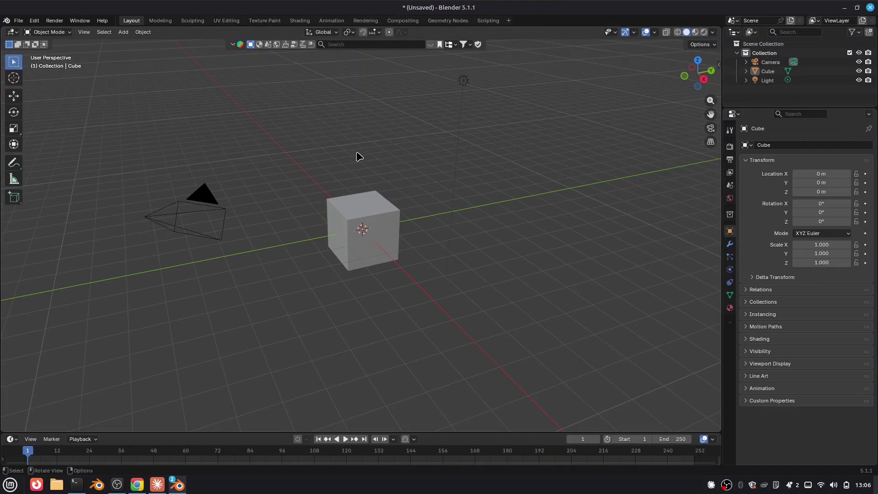
{"action": "left_click_drag", "start_coordinate": [580, 5], "coordinate": [3, 151]}
{"action": "left_click_drag", "start_coordinate": [613, 8], "coordinate": [875, 114]}
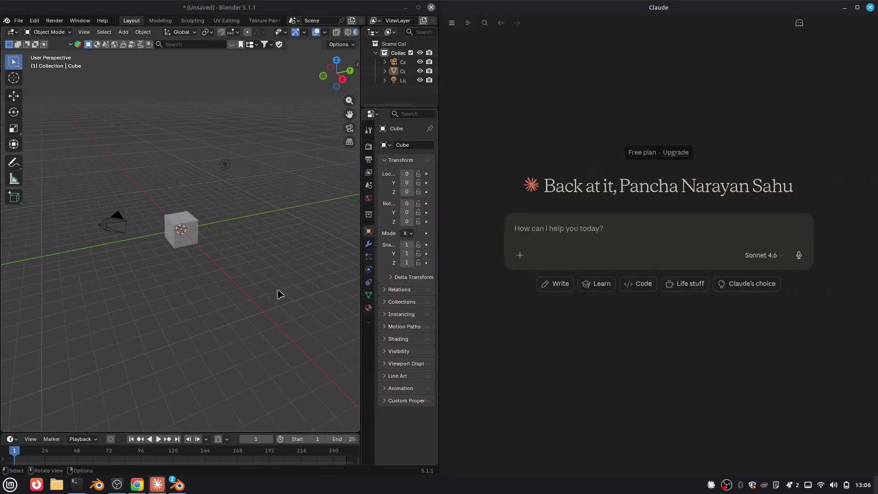
{"action": "scroll", "coordinate": [245, 284], "scroll_direction": "up", "scroll_amount": 1}
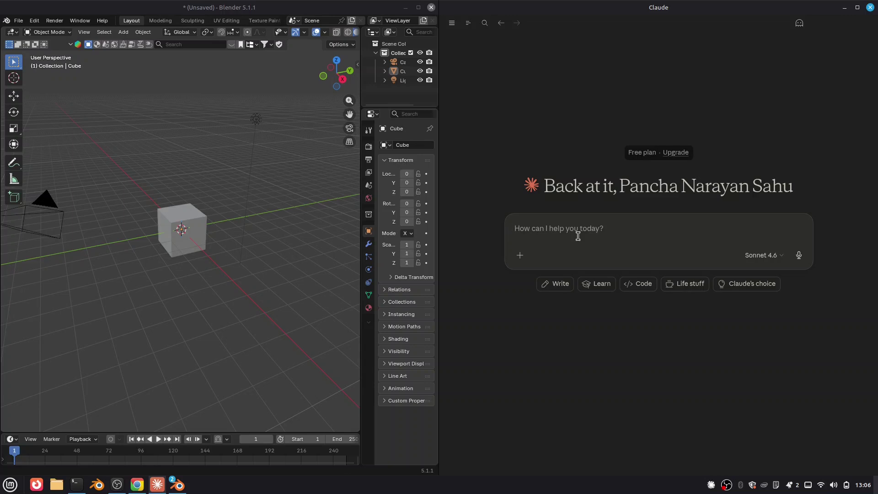
- Send Claude the prompt "add 10 cubes in the blender scene"
{"action": "type", "text": "add"}
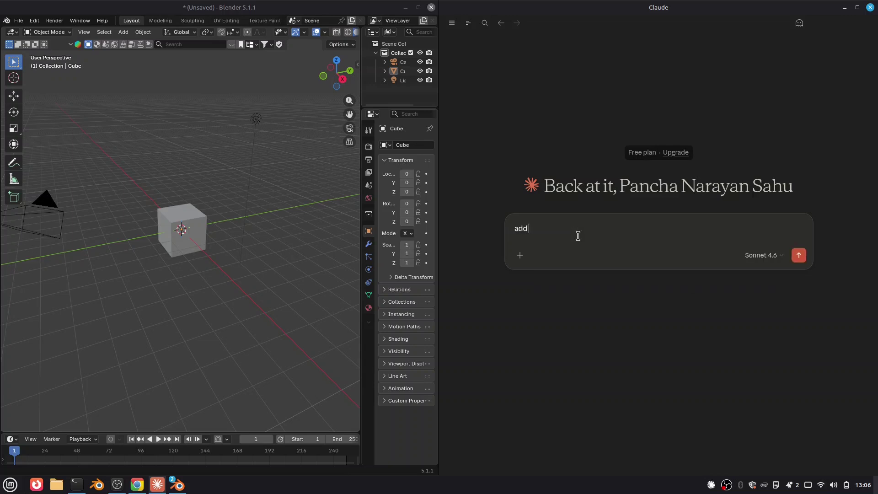
{"action": "type", "text": " 10 cubes in the belnder"}
{"action": "key", "text": "ctrl+BackSpace"}
{"action": "type", "text": "blender scene"}
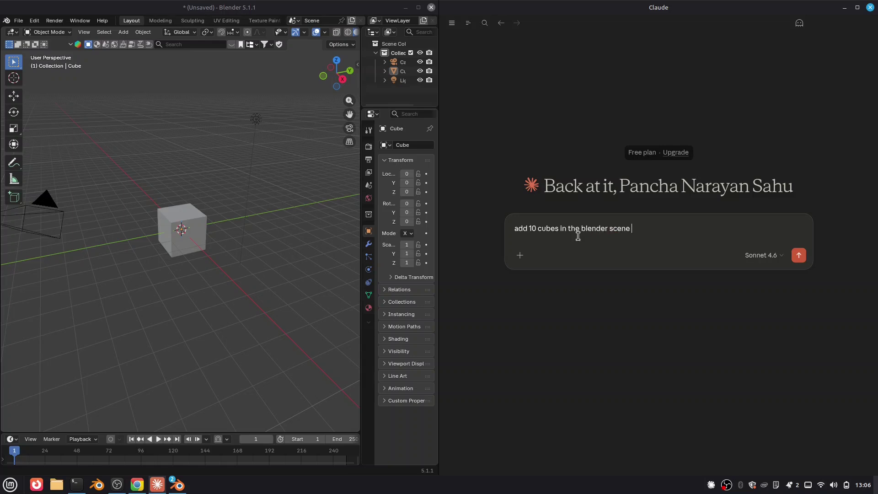
{"action": "key", "text": "Return"}
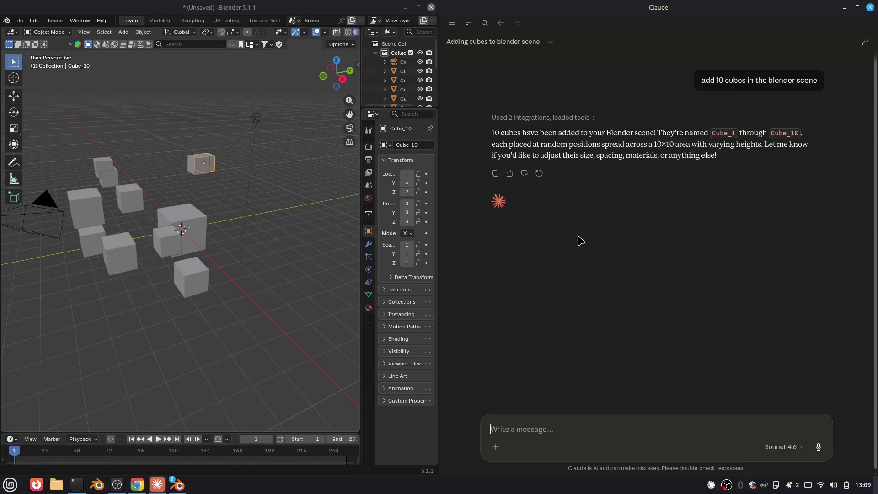
- Examine the cubes Claude added to the Blender scene from a different angle and up close
{"action": "middle_click_drag", "start_coordinate": [211, 211], "coordinate": [101, 255]}
{"action": "scroll", "coordinate": [53, 217], "scroll_direction": "down", "scroll_amount": 2}
{"action": "scroll", "coordinate": [46, 219], "scroll_direction": "up", "scroll_amount": 3}
{"action": "scroll", "coordinate": [36, 220], "scroll_direction": "up", "scroll_amount": 2}
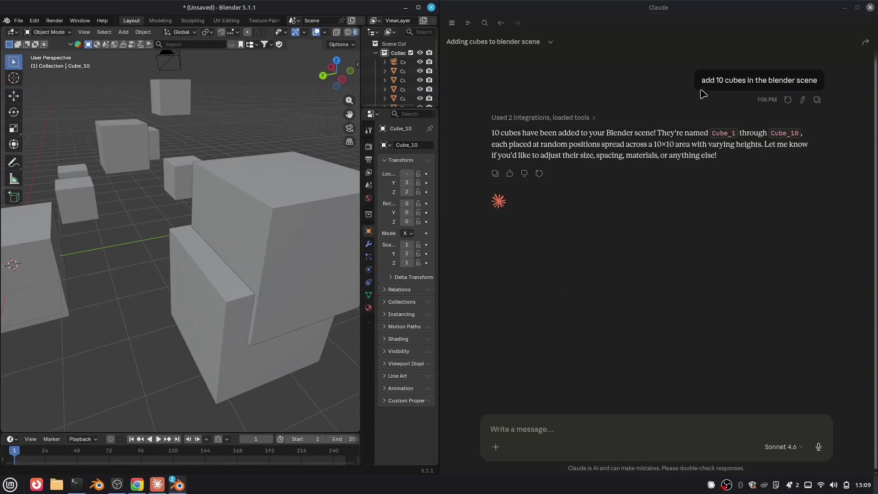
{"action": "left_click_drag", "start_coordinate": [817, 81], "coordinate": [740, 89]}
{"action": "left_click", "coordinate": [729, 93]}
{"action": "triple_click", "coordinate": [730, 91]}
{"action": "left_click", "coordinate": [731, 98]}
- Inspect the placement and height of the added cubes from all around, from above and from near ground level
{"action": "middle_click_drag", "start_coordinate": [344, 127], "coordinate": [220, 200]}
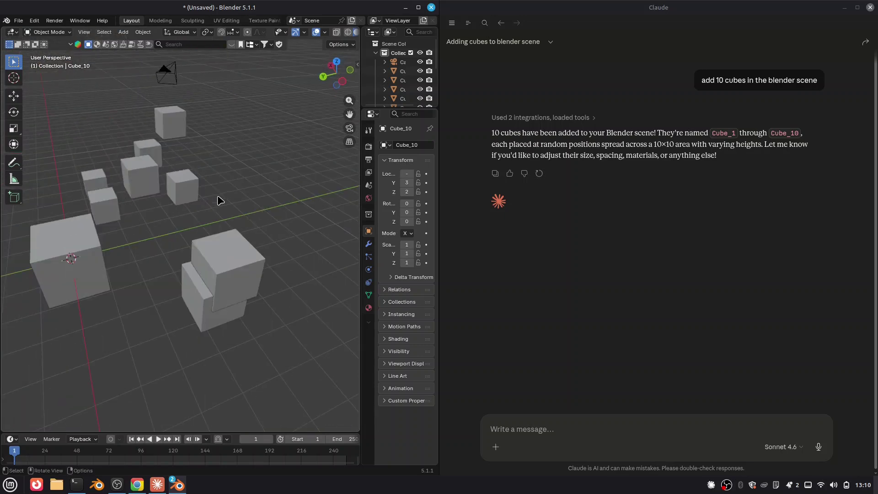
{"action": "middle_click_drag", "start_coordinate": [159, 189], "coordinate": [196, 189]}
{"action": "scroll", "coordinate": [195, 188], "scroll_direction": "up", "scroll_amount": 2}
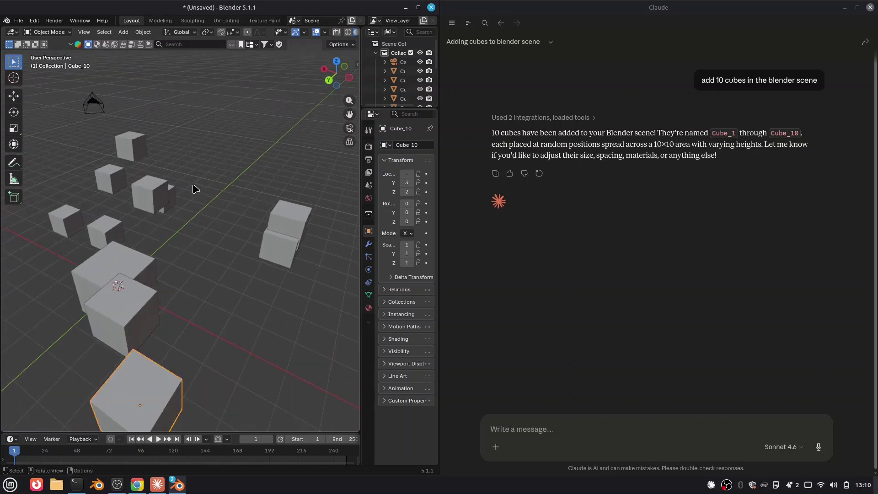
{"action": "middle_click_drag", "start_coordinate": [160, 289], "coordinate": [32, 293]}
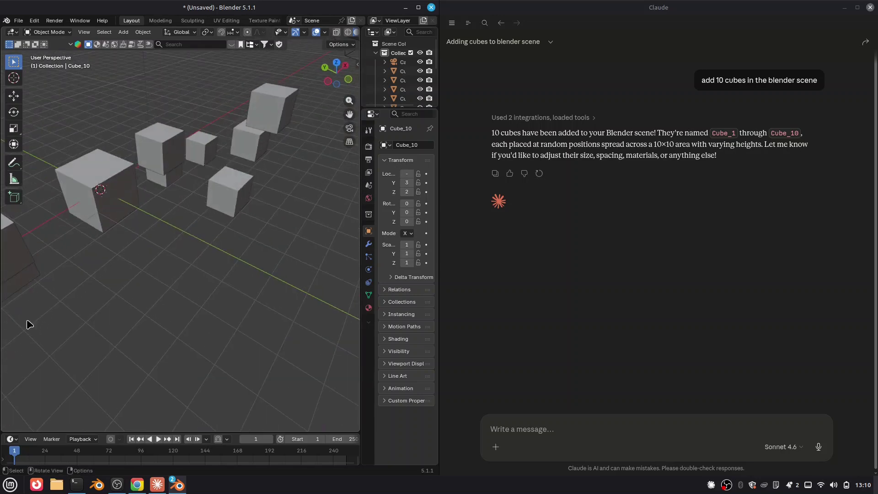
{"action": "middle_click_drag", "start_coordinate": [219, 221], "coordinate": [118, 223]}
{"action": "scroll", "coordinate": [165, 232], "scroll_direction": "down", "scroll_amount": 2}
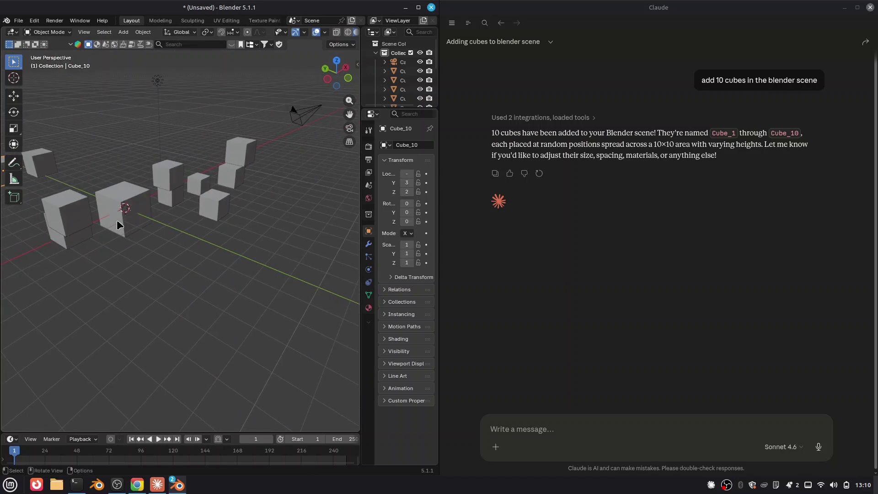
{"action": "scroll", "coordinate": [117, 224], "scroll_direction": "down", "scroll_amount": 1}
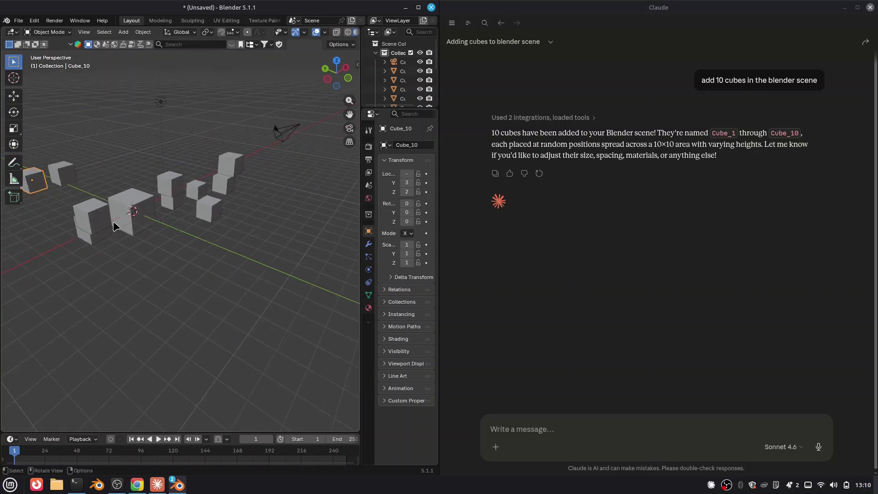
{"action": "scroll", "coordinate": [149, 218], "scroll_direction": "down", "scroll_amount": 3}
{"action": "middle_click_drag", "start_coordinate": [149, 217], "coordinate": [196, 218]}
{"action": "scroll", "coordinate": [192, 217], "scroll_direction": "up", "scroll_amount": 2}
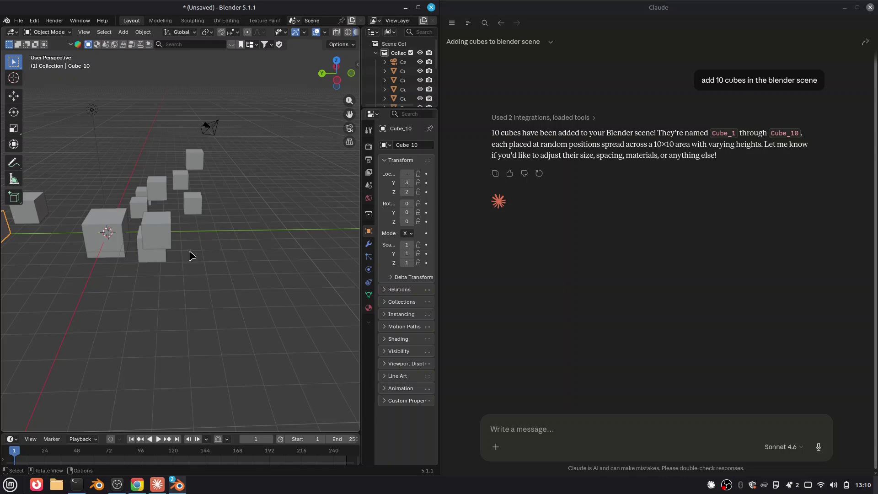
{"action": "middle_click_drag", "start_coordinate": [185, 253], "coordinate": [154, 289]}
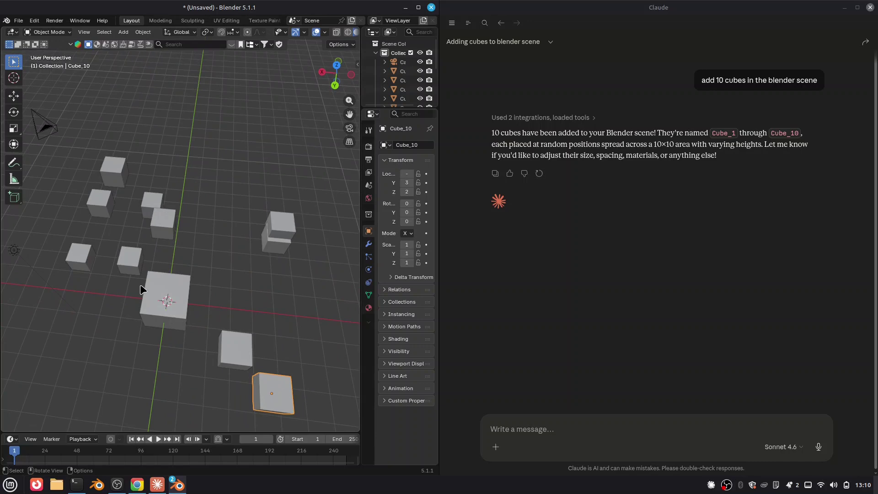
{"action": "middle_click_drag", "start_coordinate": [138, 289], "coordinate": [230, 273]}
{"action": "middle_click_drag", "start_coordinate": [132, 260], "coordinate": [92, 252]}
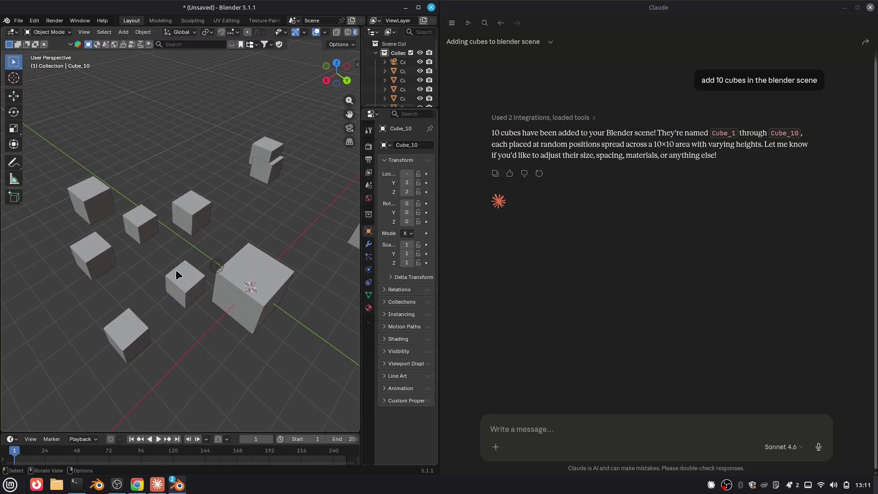
{"action": "scroll", "coordinate": [176, 234], "scroll_direction": "down", "scroll_amount": 2}
{"action": "scroll", "coordinate": [176, 232], "scroll_direction": "up", "scroll_amount": 4}
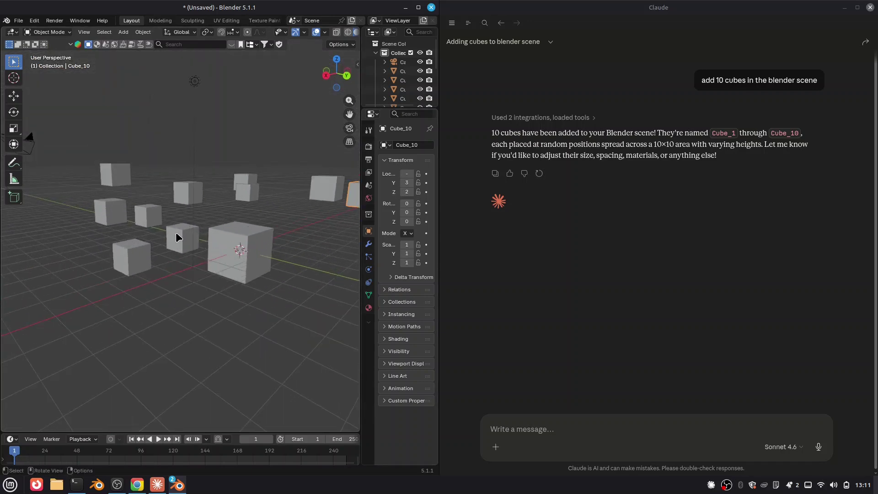